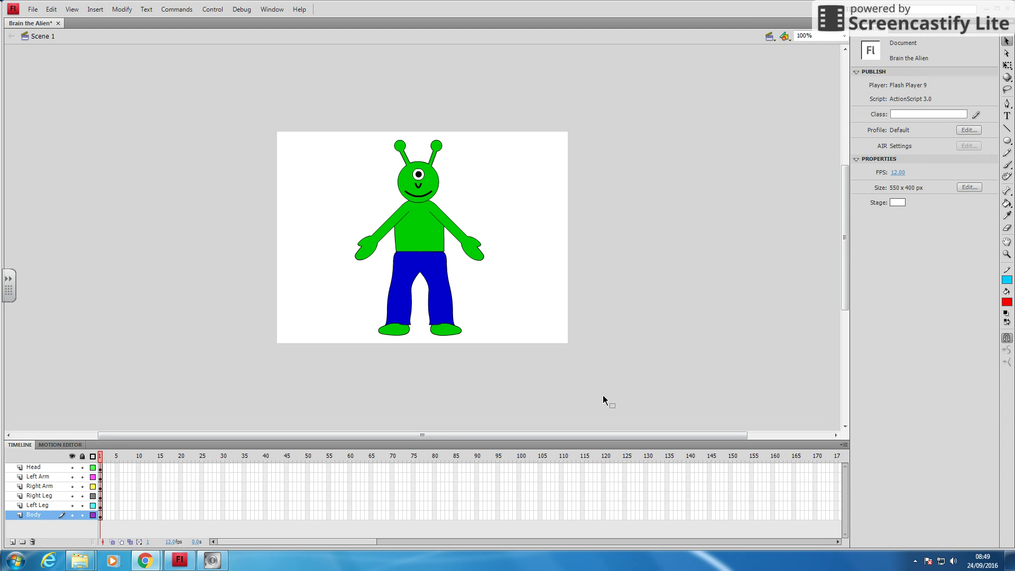
# - Insert a keyframe at frame 10 on the Right Arm layer
pyautogui.click(471, 248)
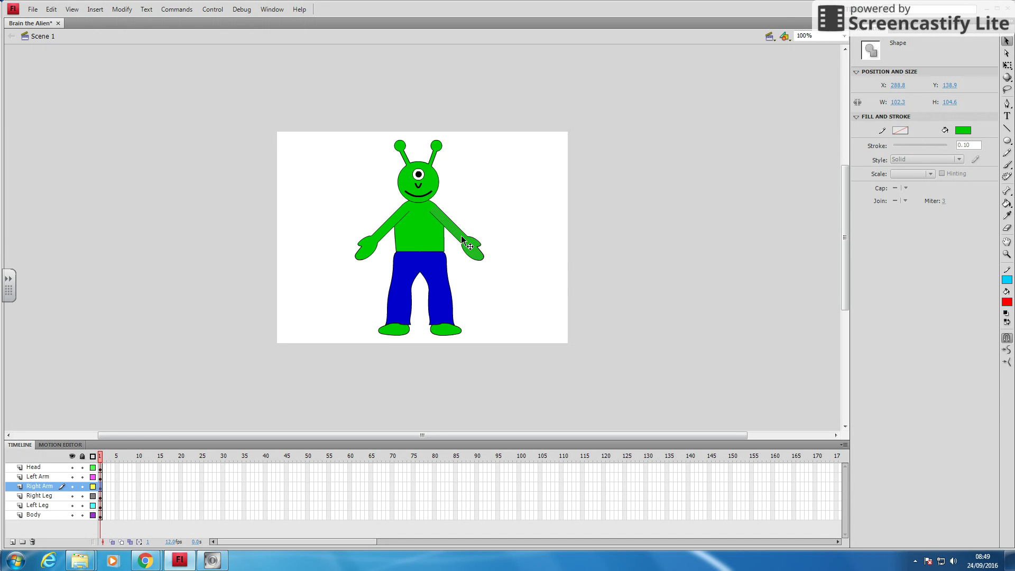
pyautogui.click(519, 309)
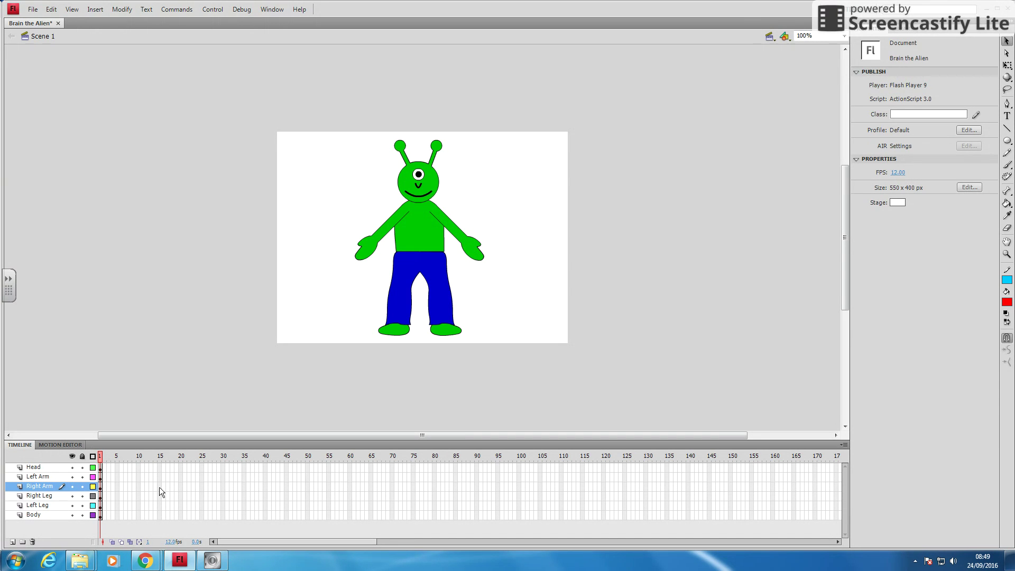
pyautogui.rightClick(138, 490)
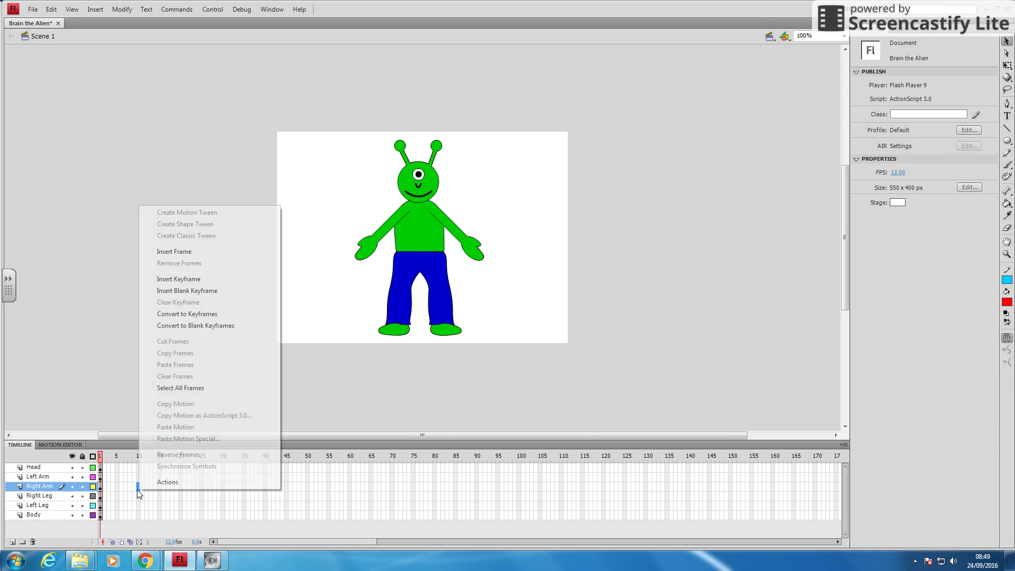
pyautogui.click(219, 277)
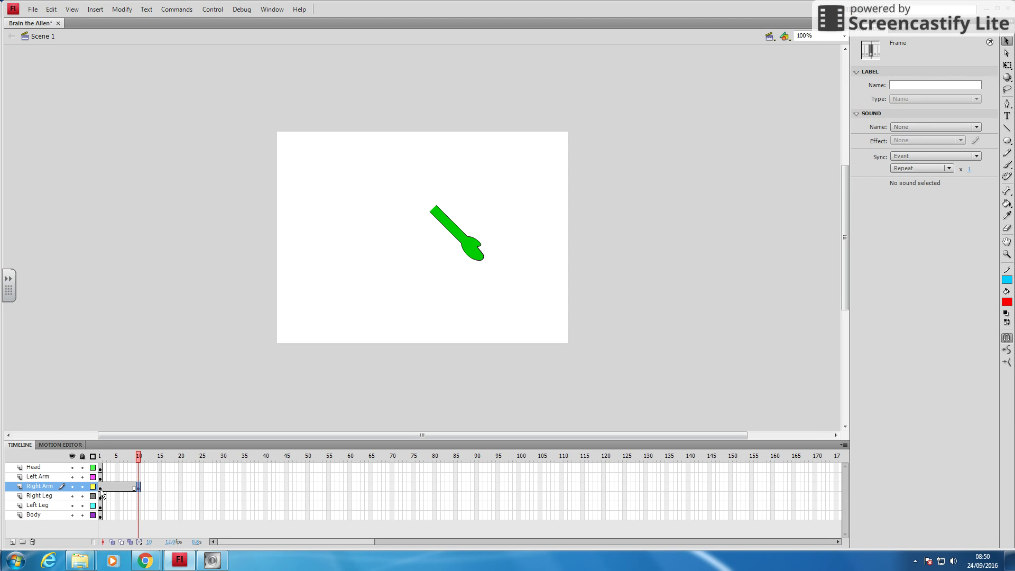
# - Extend the Head, Left Arm, Right Leg, Left Leg and Body layers to frame 10 by inserting frames
pyautogui.click(100, 467)
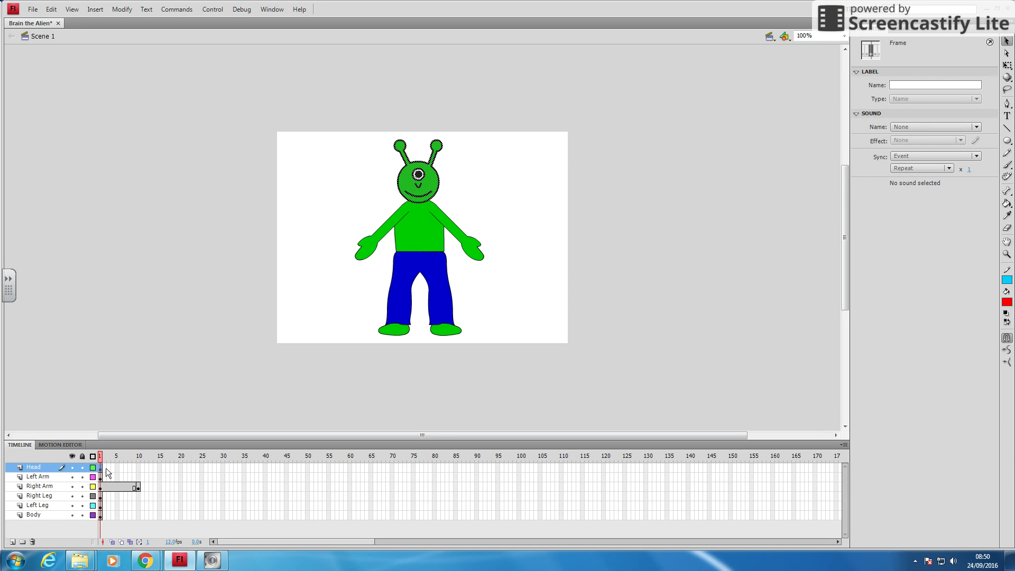
pyautogui.rightClick(137, 468)
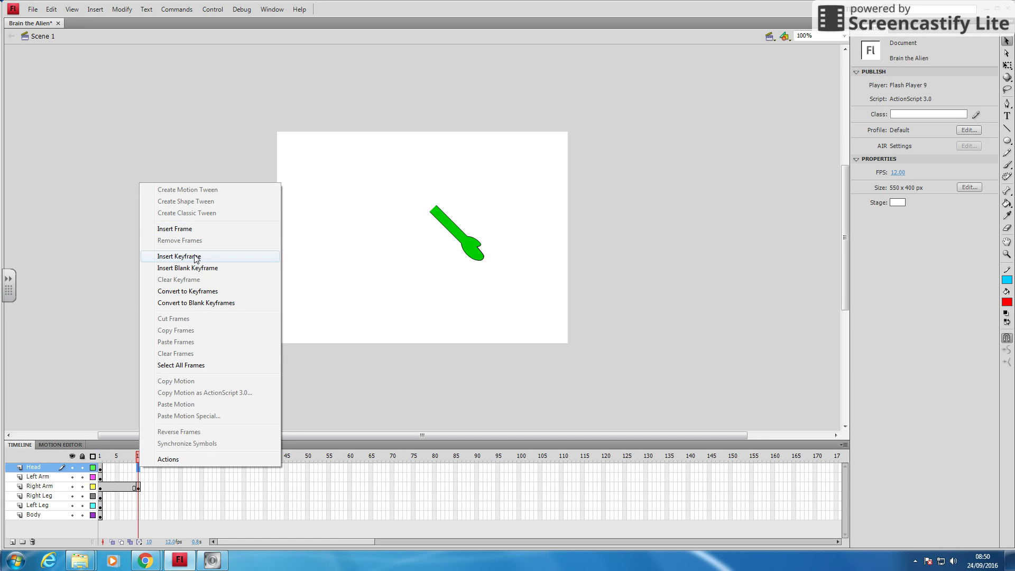
pyautogui.click(199, 229)
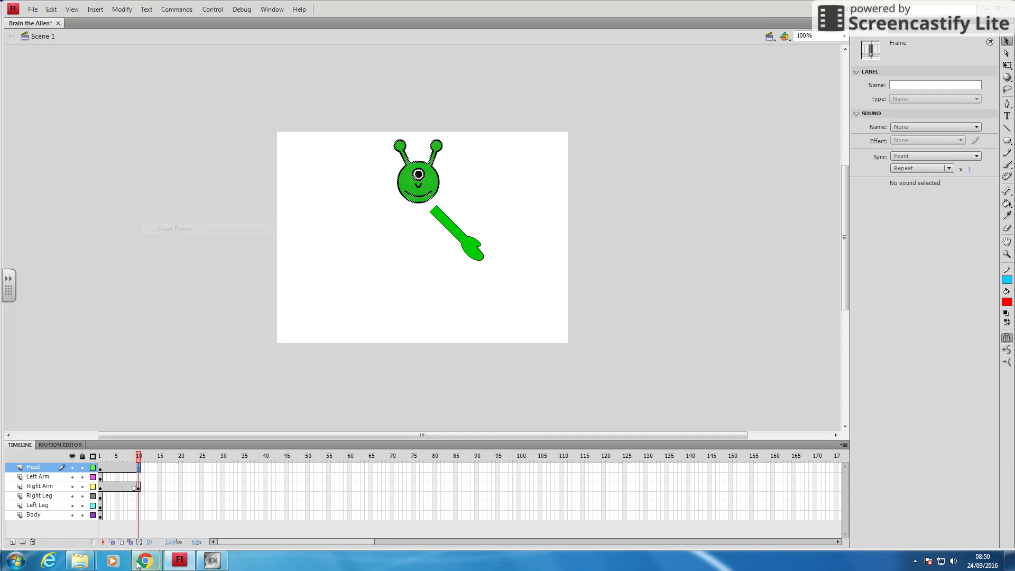
pyautogui.rightClick(137, 477)
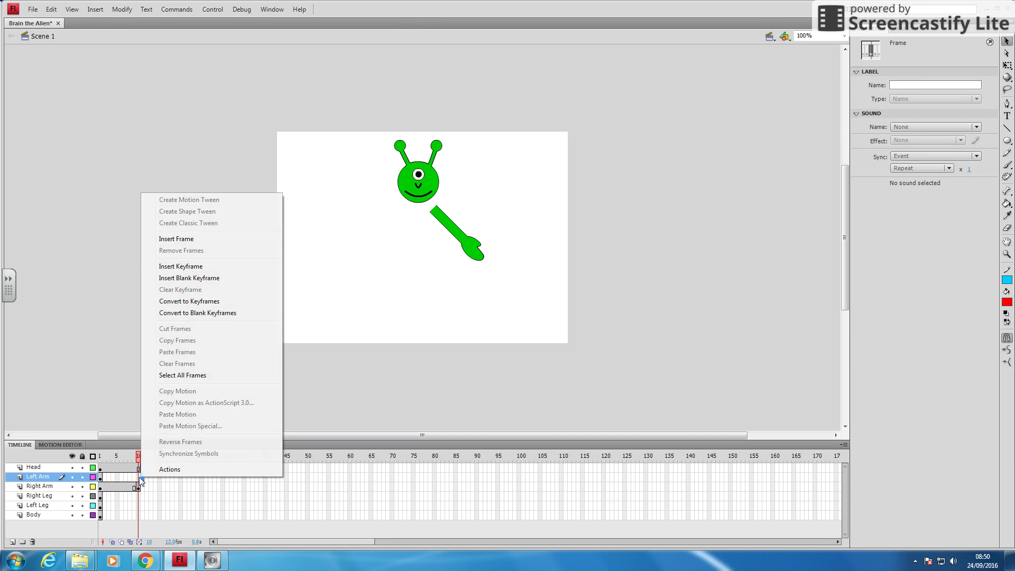
pyautogui.click(190, 239)
pyautogui.moveTo(136, 500); pyautogui.dragTo(140, 512)
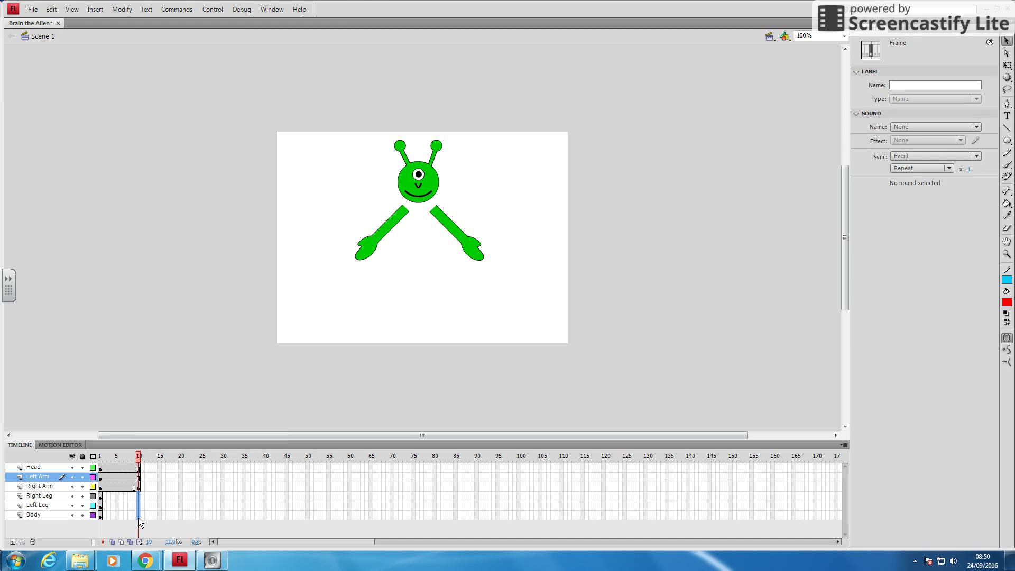
pyautogui.rightClick(136, 518)
pyautogui.click(186, 283)
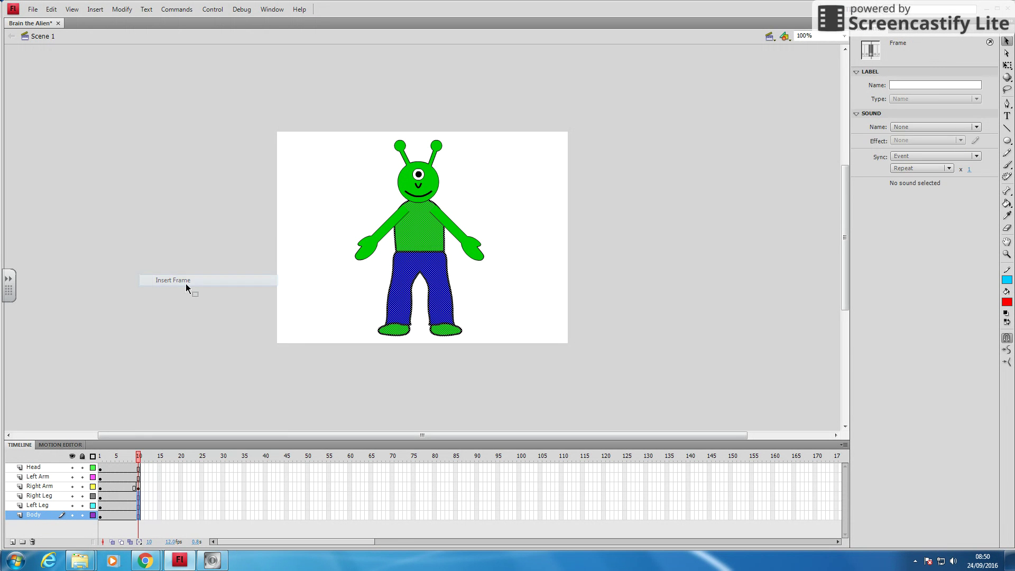
pyautogui.click(316, 399)
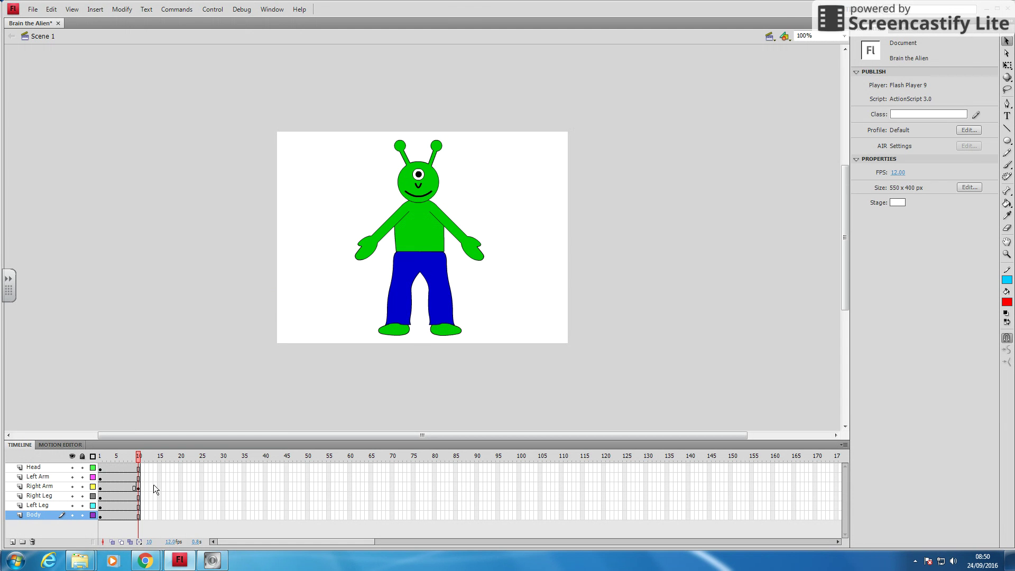
# - At frame 10, rotate the right arm upward with Free Transform and reposition it at the shoulder as if waving
pyautogui.click(138, 487)
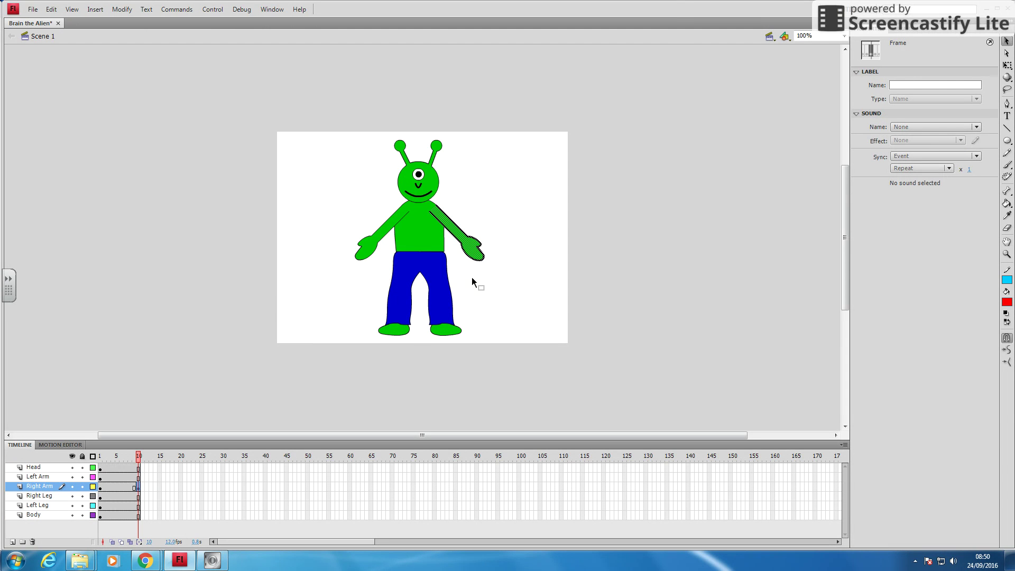
pyautogui.click(1006, 65)
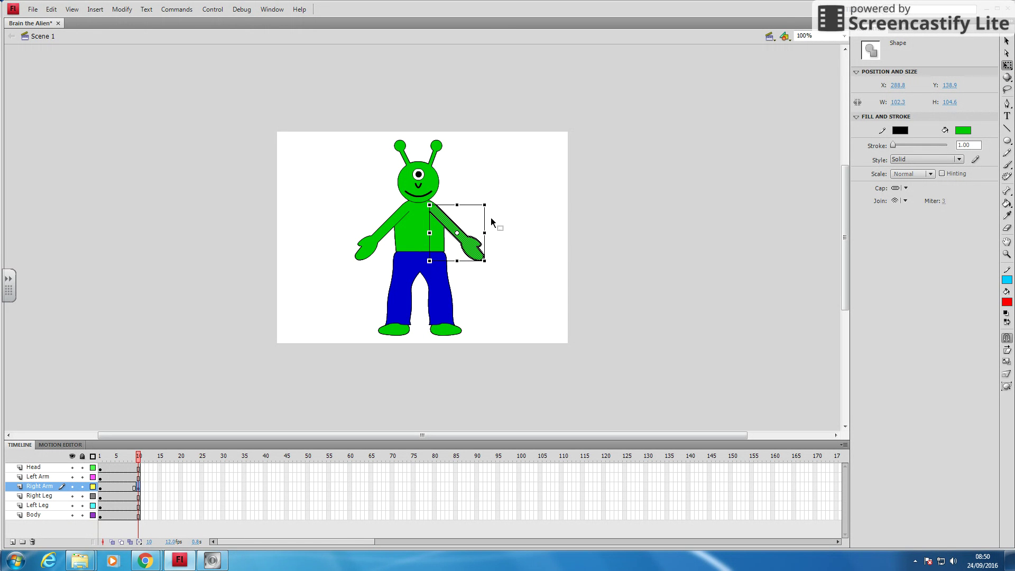
pyautogui.moveTo(490, 200); pyautogui.dragTo(412, 132)
pyautogui.moveTo(461, 234); pyautogui.dragTo(488, 159)
pyautogui.click(501, 260)
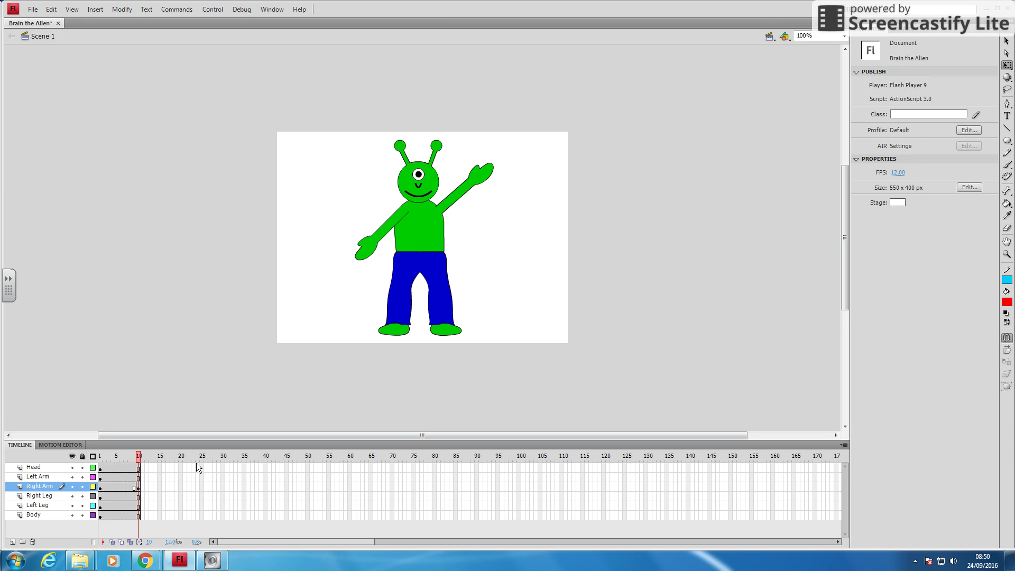
# - Try to create a classic tween between frames 1 and 10 of the Right Arm layer
pyautogui.rightClick(117, 486)
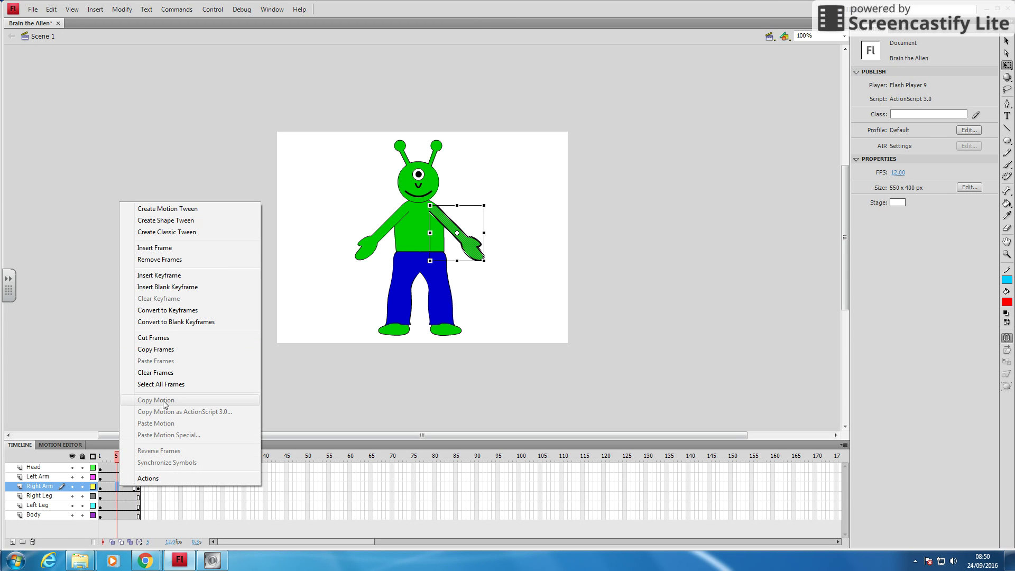
pyautogui.click(194, 233)
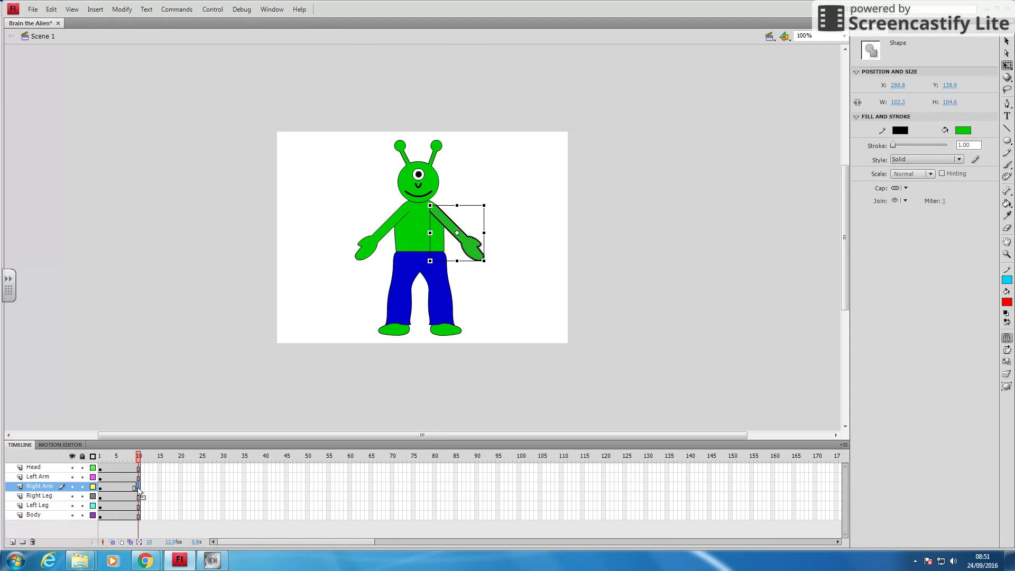
# - Undo the raised arm pose, the added frames and the Right Arm keyframe, back to the original single-frame timeline
pyautogui.hotkey('ctrl', 'z')
pyautogui.hotkey('ctrl', 'z')
pyautogui.hotkey('ctrl', 'z')
pyautogui.hotkey('ctrl', 'z')
pyautogui.hotkey('ctrl', 'z')
pyautogui.hotkey('ctrl', 'z')
pyautogui.hotkey('ctrl', 'z')
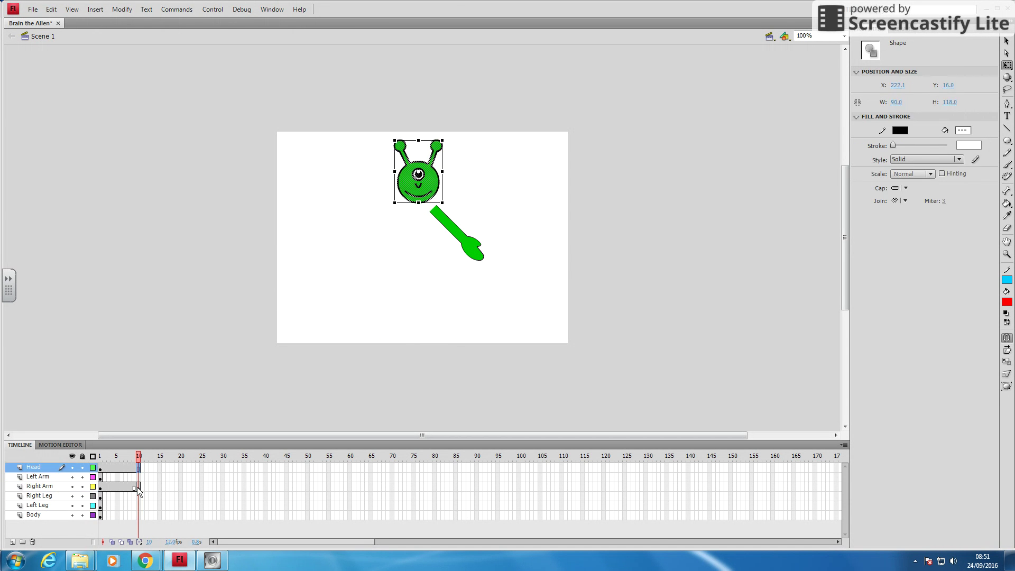
pyautogui.hotkey('ctrl', 'z')
pyautogui.hotkey('ctrl', 'z')
pyautogui.hotkey('ctrl', 'z')
pyautogui.hotkey('ctrl', 'z')
pyautogui.hotkey('ctrl', 'z')
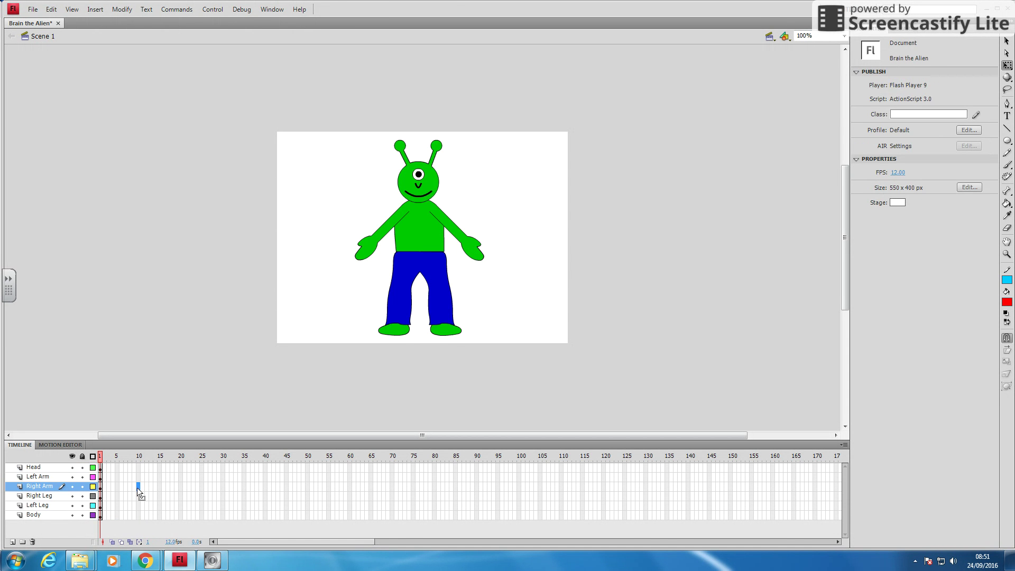
pyautogui.click(154, 515)
# - Convert the right arm artwork in frame 1 to a Movie Clip symbol named rightarm
pyautogui.click(99, 486)
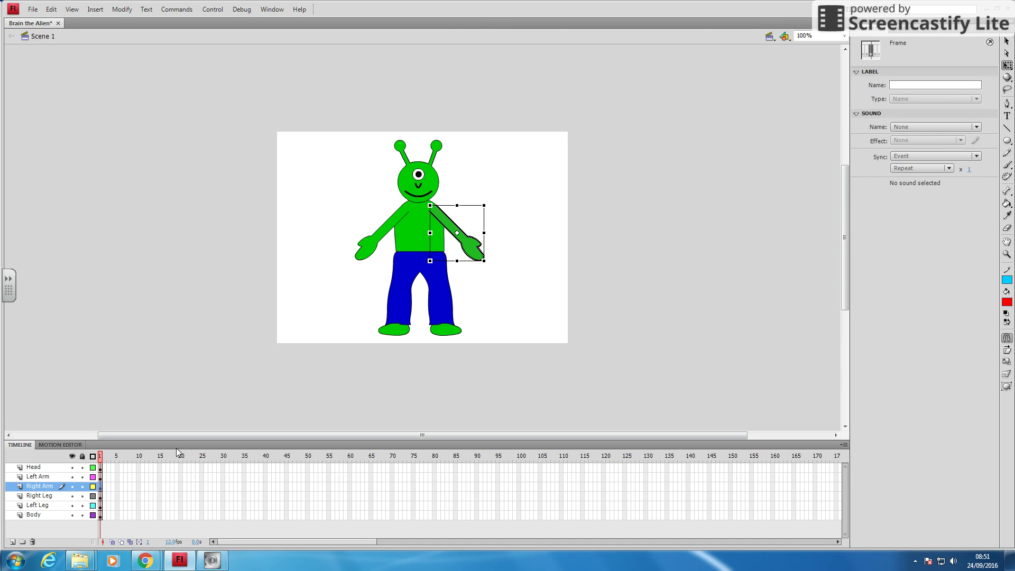
pyautogui.press('v')
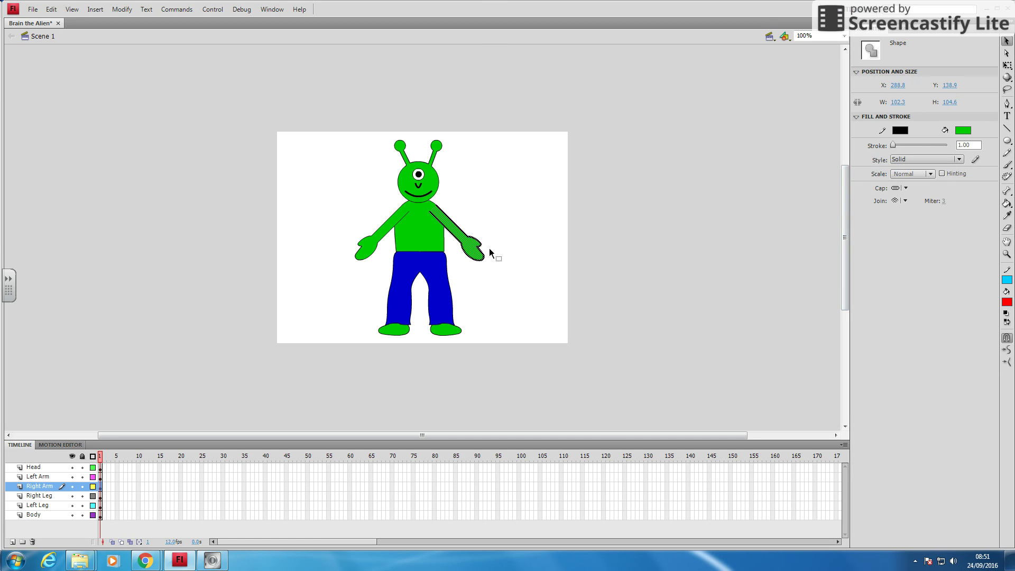
pyautogui.rightClick(467, 242)
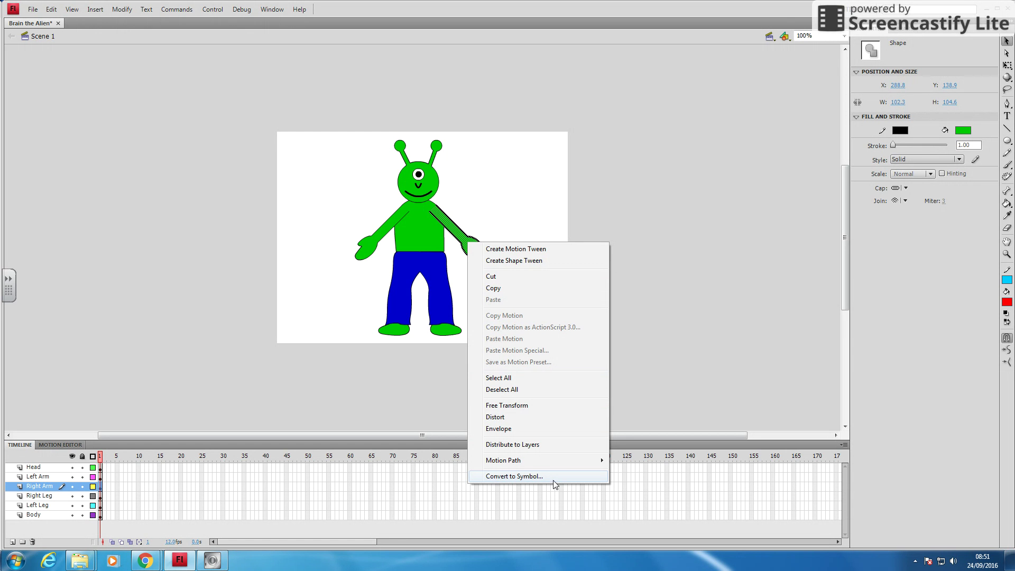
pyautogui.click(525, 476)
pyautogui.click(483, 180)
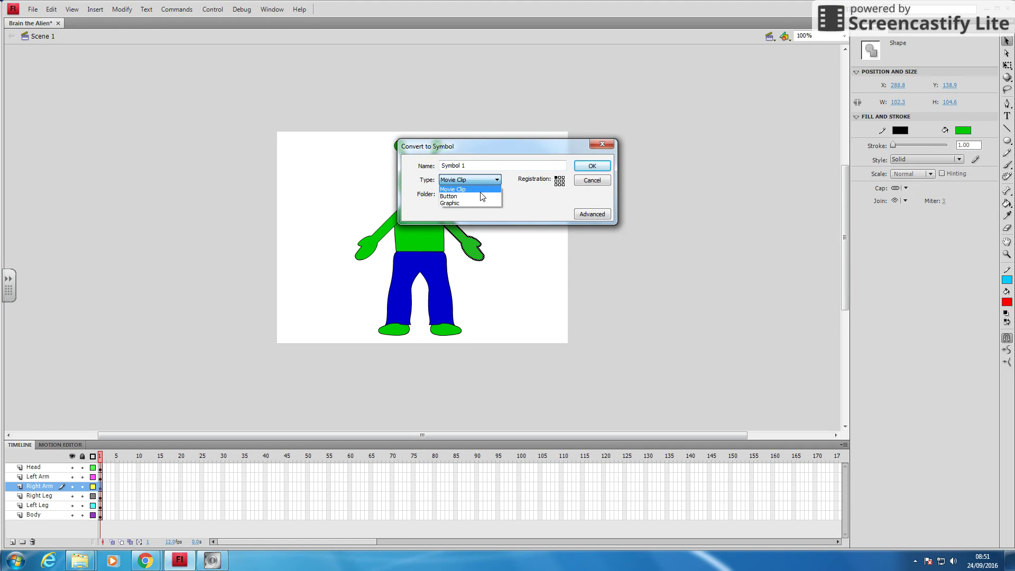
pyautogui.click(477, 179)
pyautogui.doubleClick(483, 163)
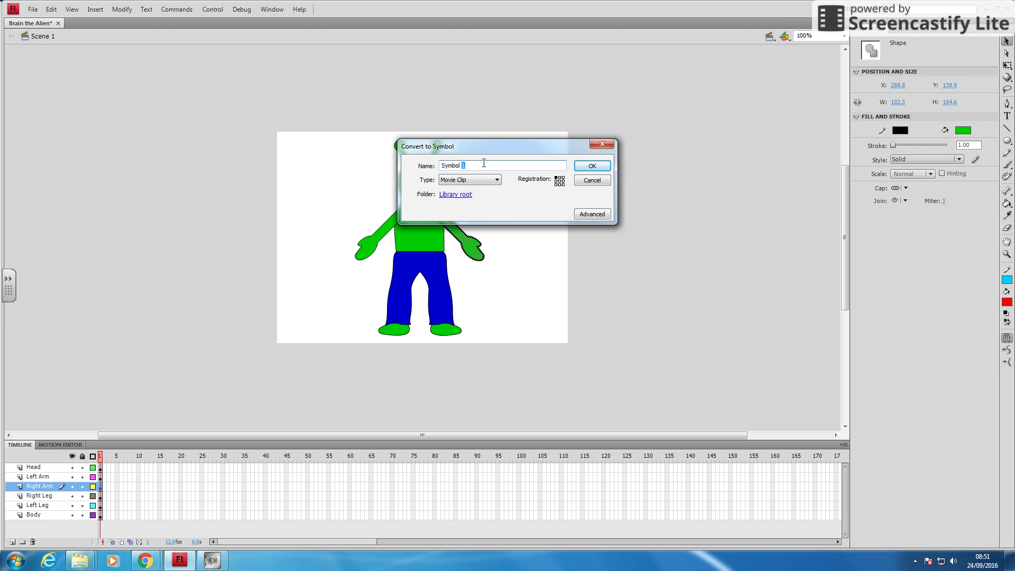
pyautogui.moveTo(471, 165); pyautogui.dragTo(439, 165)
pyautogui.write('rightarm')
pyautogui.click(605, 174)
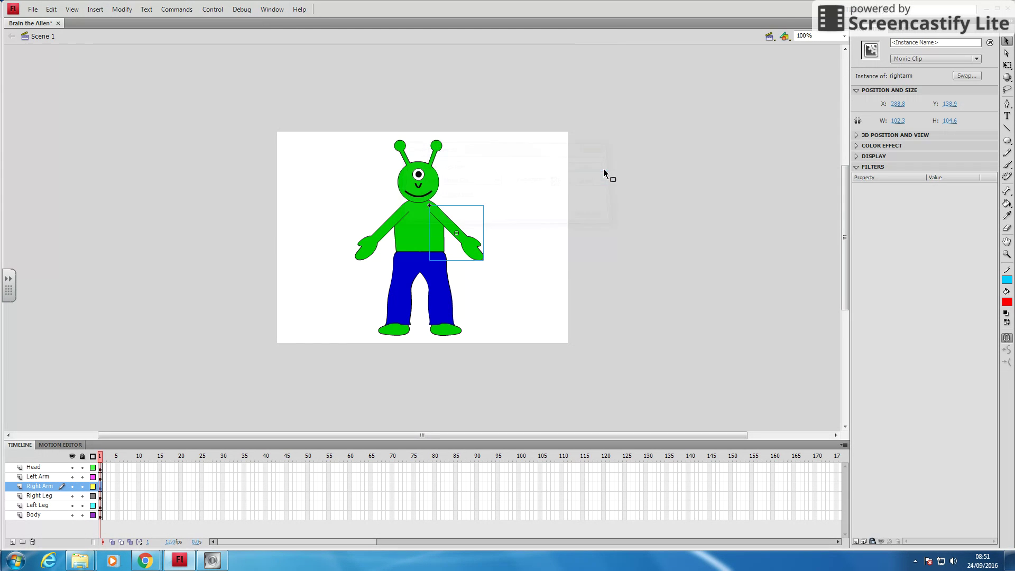
# - Insert a keyframe for the rightarm symbol at frame 10 of the Right Arm layer
pyautogui.click(515, 235)
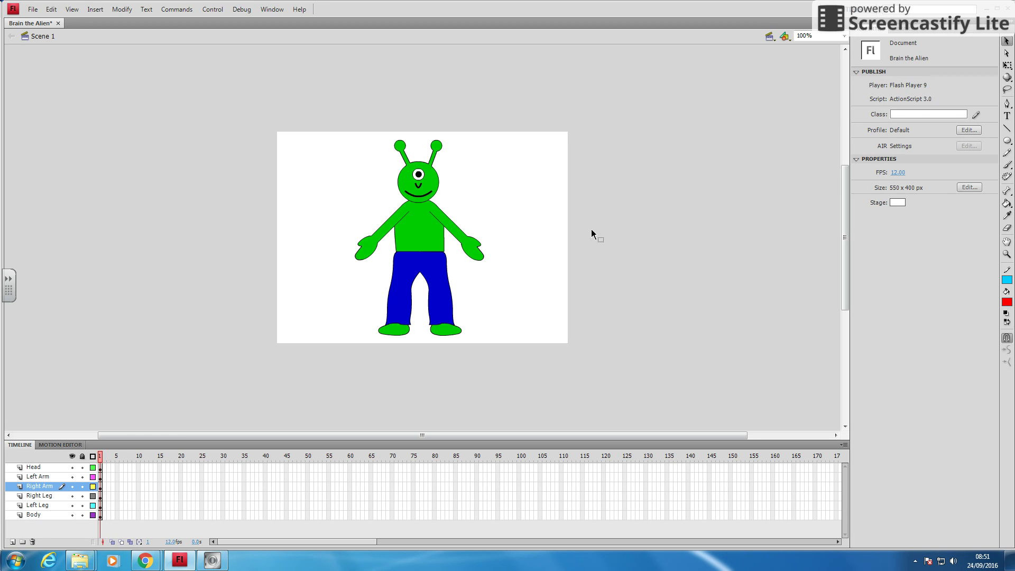
pyautogui.rightClick(136, 486)
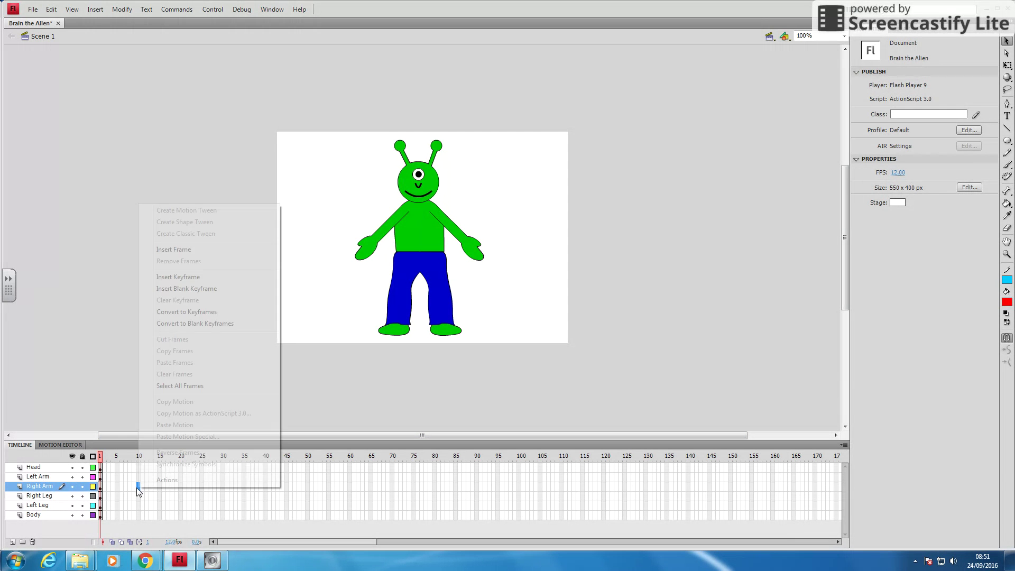
pyautogui.click(190, 278)
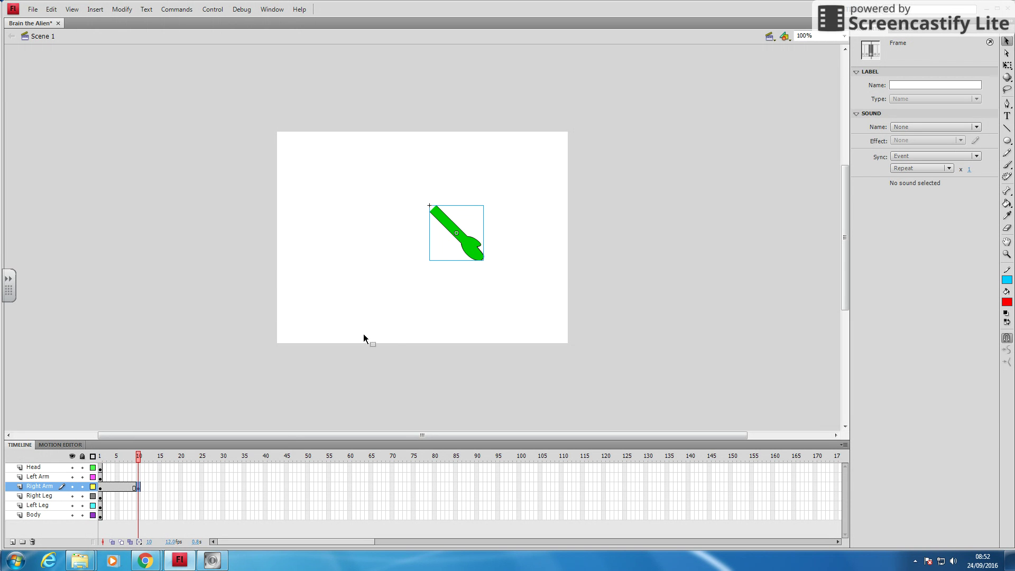
# - Insert frames up to frame 10 on the Head, Left Arm, Right Leg, Left Leg and Body layers
pyautogui.click(138, 468)
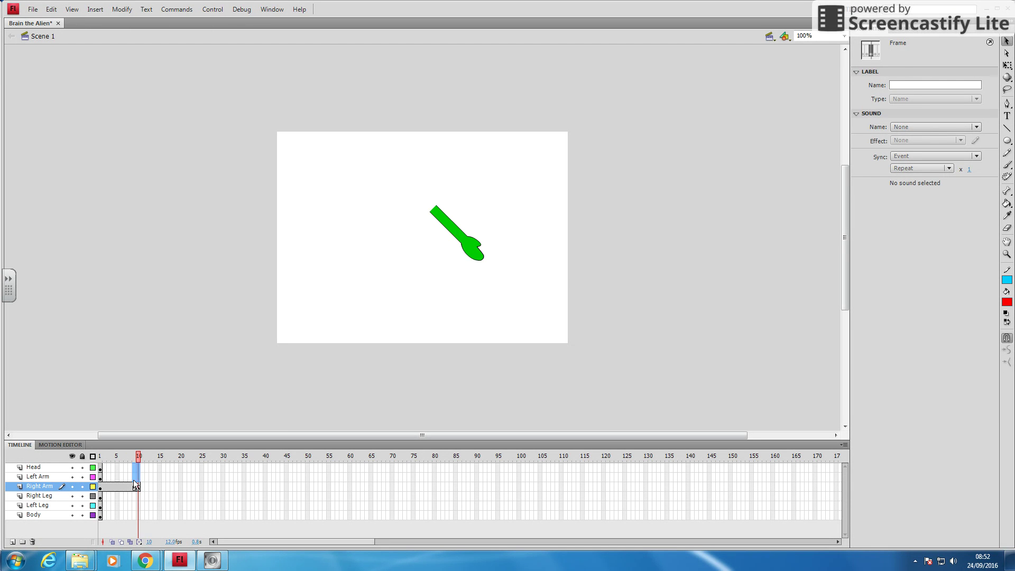
pyautogui.rightClick(137, 478)
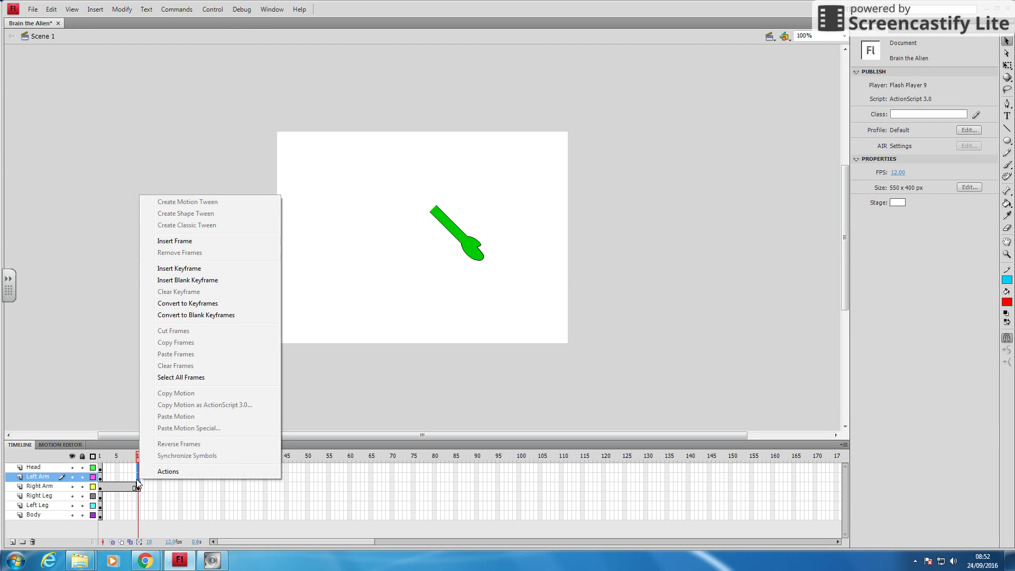
pyautogui.click(195, 244)
pyautogui.moveTo(138, 499); pyautogui.dragTo(136, 518)
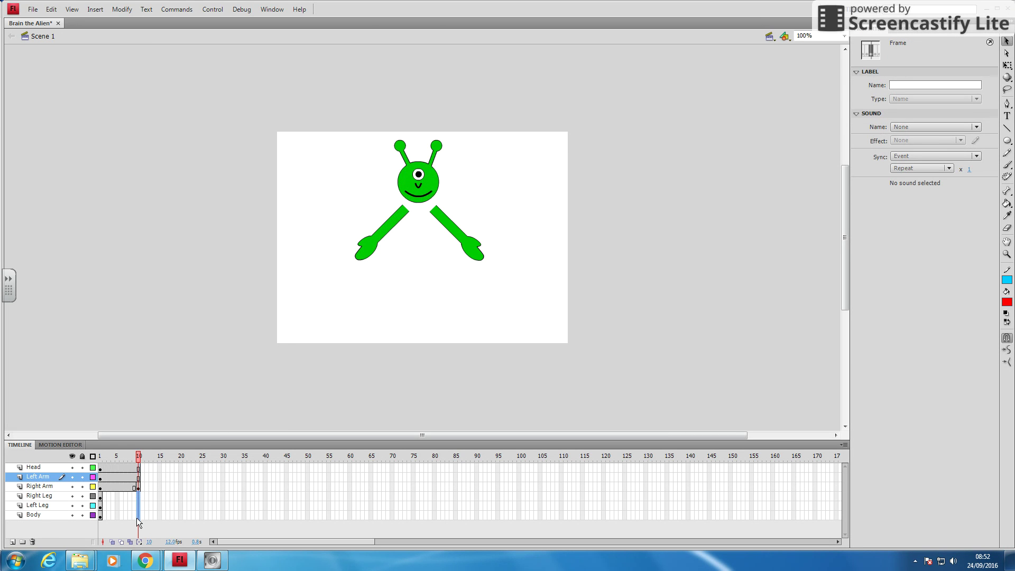
pyautogui.rightClick(136, 518)
pyautogui.click(179, 283)
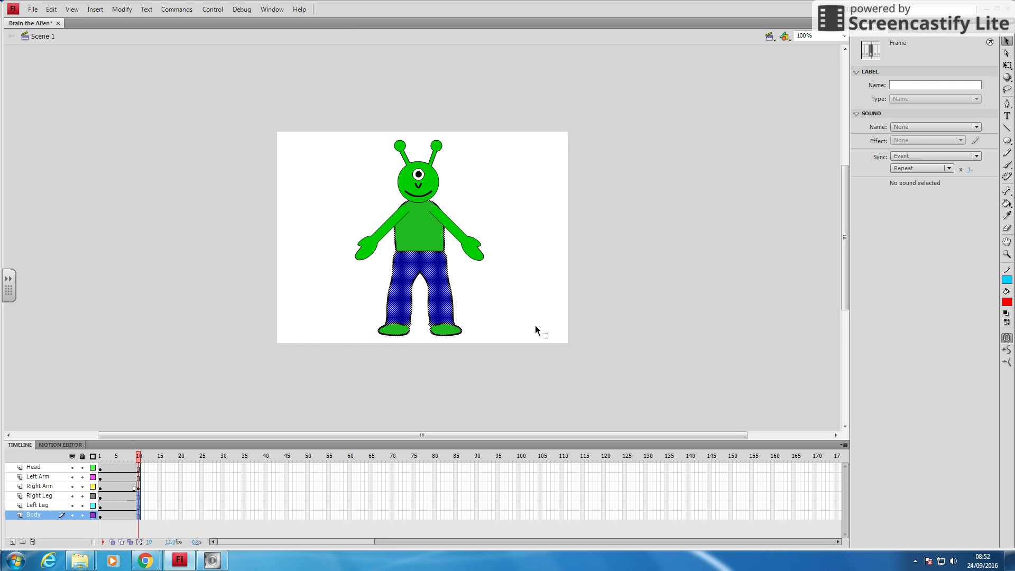
pyautogui.click(519, 326)
# - At frame 10, rotate the rightarm symbol about 90° counter-clockwise and move it up to the shoulder, around X 287.6, Y 150.3
pyautogui.click(138, 487)
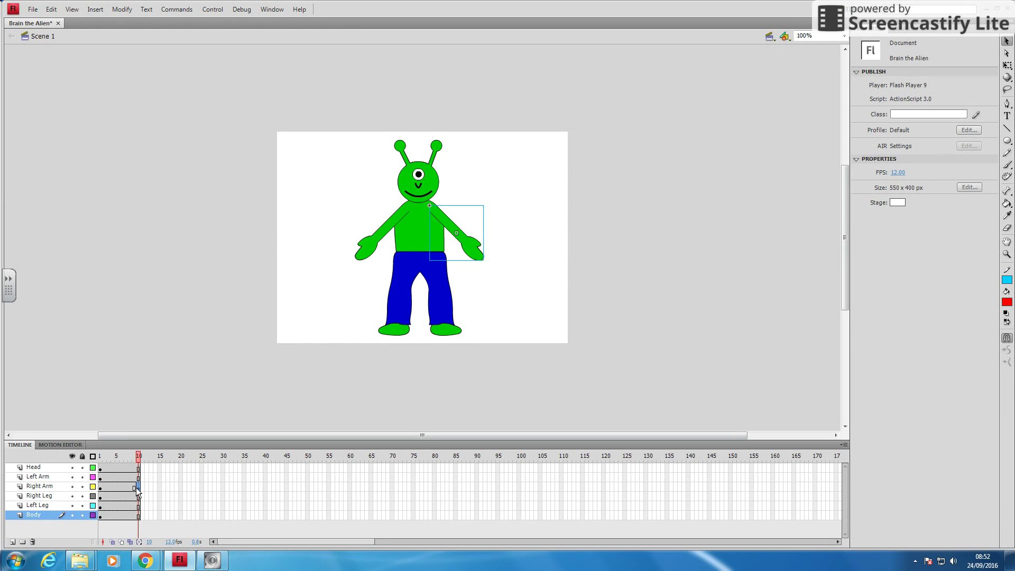
pyautogui.press('q')
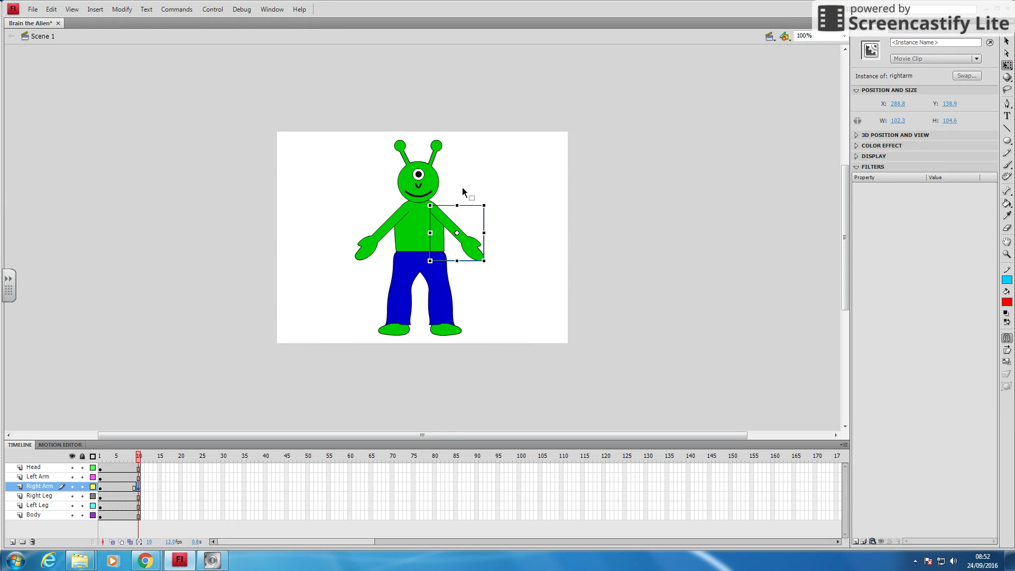
pyautogui.moveTo(490, 199); pyautogui.dragTo(405, 161)
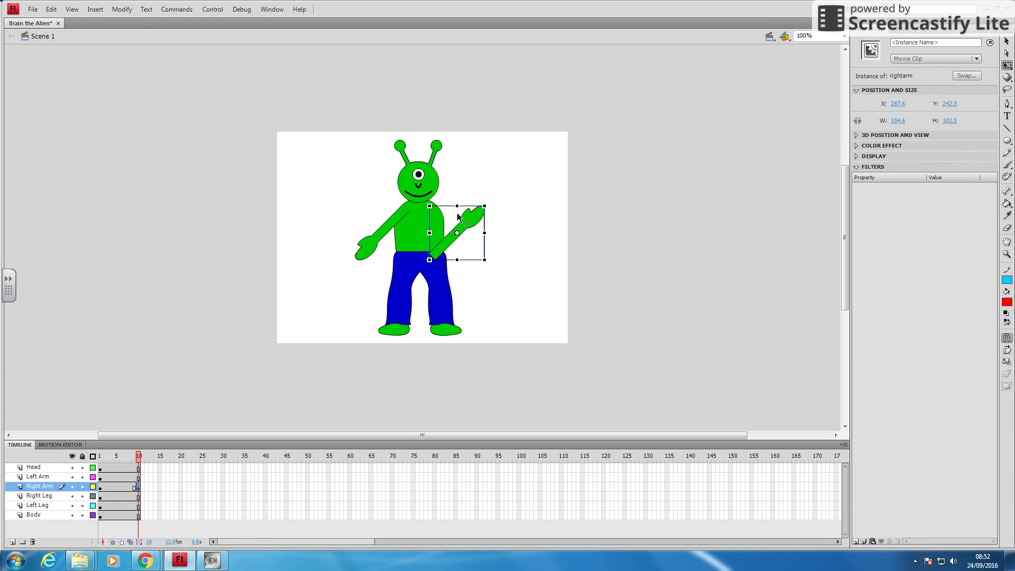
pyautogui.moveTo(468, 214); pyautogui.dragTo(469, 167)
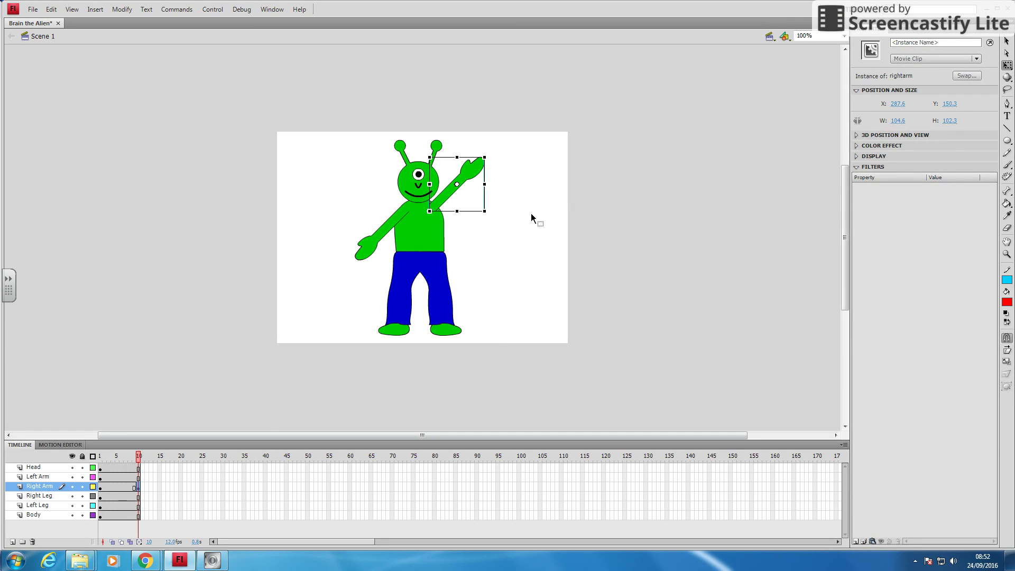
# - Create a classic tween between frames 1 and 10 on the Right Arm layer and play the animation
pyautogui.click(519, 323)
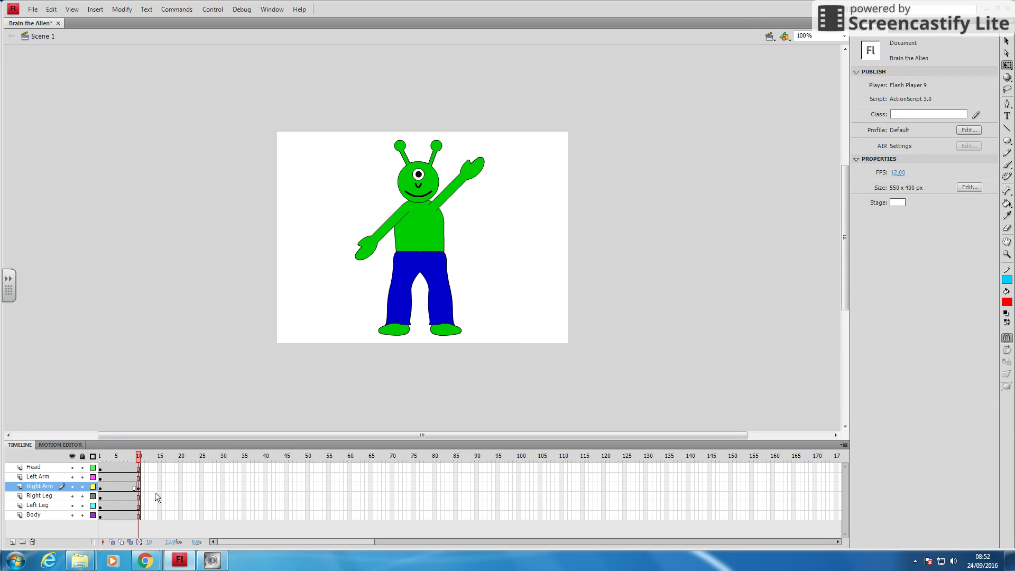
pyautogui.rightClick(123, 487)
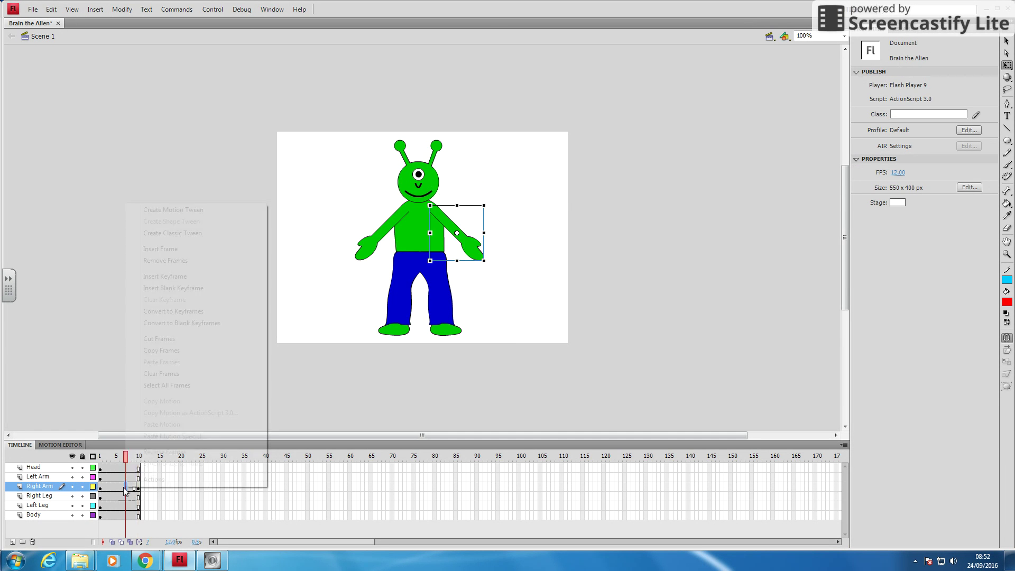
pyautogui.click(213, 233)
pyautogui.press('Return')
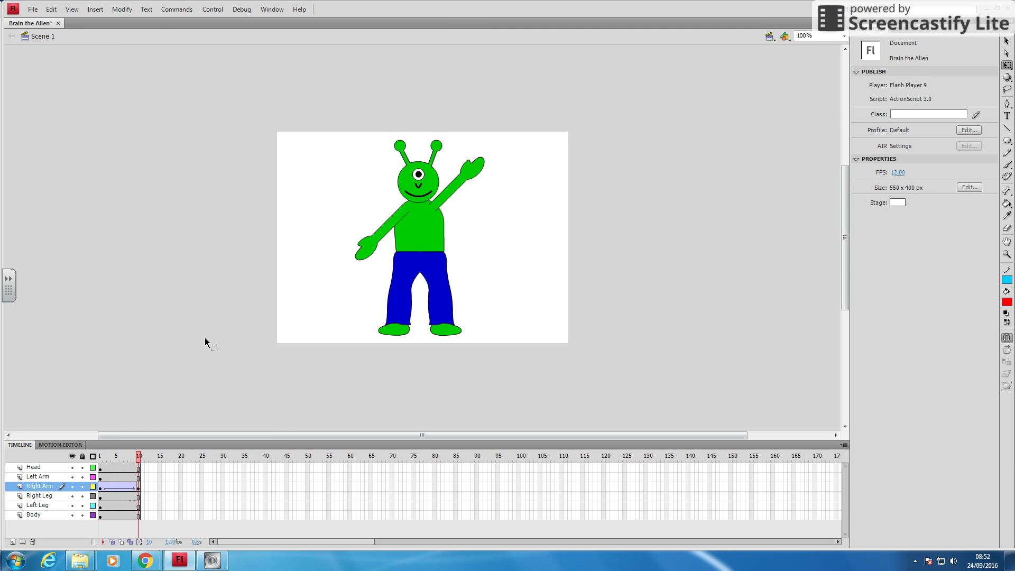
# - At frame 10, nudge the rightarm symbol horizontally away from the body to about X 296.6 and replay the animation
pyautogui.click(468, 169)
pyautogui.press('Right')
pyautogui.press('Right')
pyautogui.press('Right')
pyautogui.press('Right')
pyautogui.press('Right')
pyautogui.press('Right')
pyautogui.press('Right')
pyautogui.press('Right')
pyautogui.press('Right')
pyautogui.press('Right')
pyautogui.press('Right')
pyautogui.press('Right')
pyautogui.press('Right')
pyautogui.press('Right')
pyautogui.press('Right')
pyautogui.press('Right')
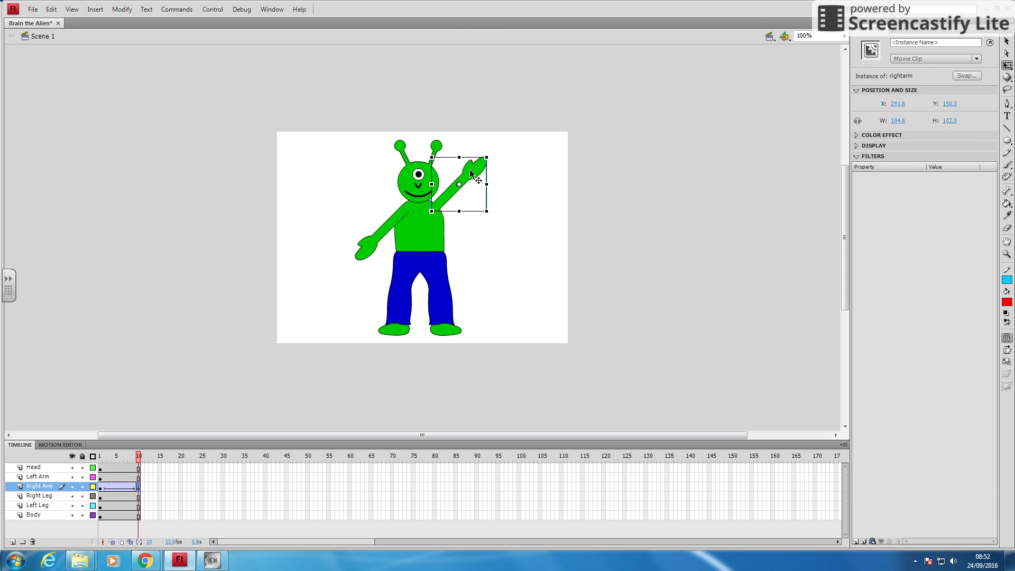
pyautogui.press('Left')
pyautogui.press('Left')
pyautogui.press('Left')
pyautogui.press('Left')
pyautogui.press('Left')
pyautogui.press('Left')
pyautogui.press('Left')
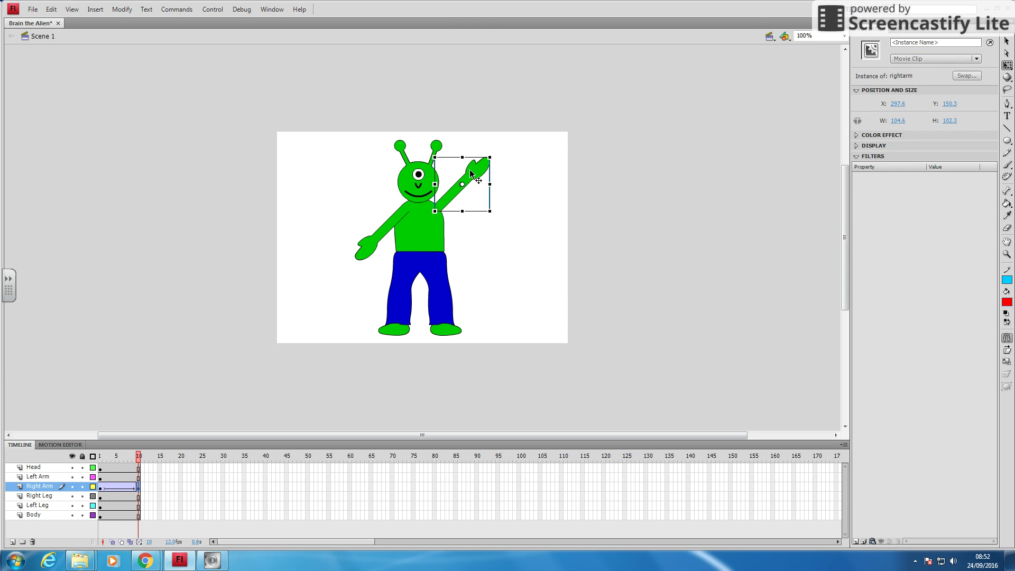
pyautogui.click(361, 269)
pyautogui.press('Return')
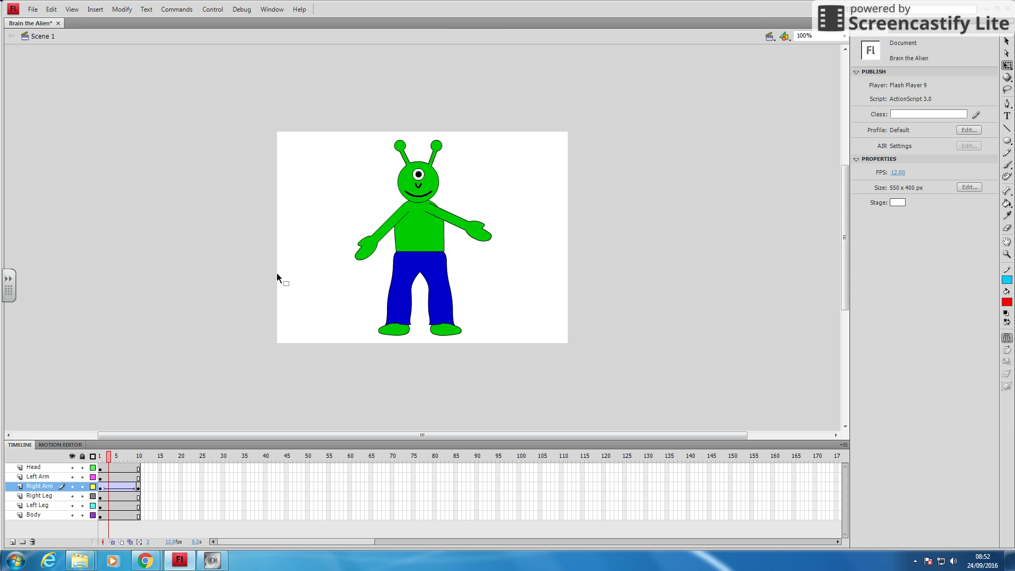
pyautogui.press('Return')
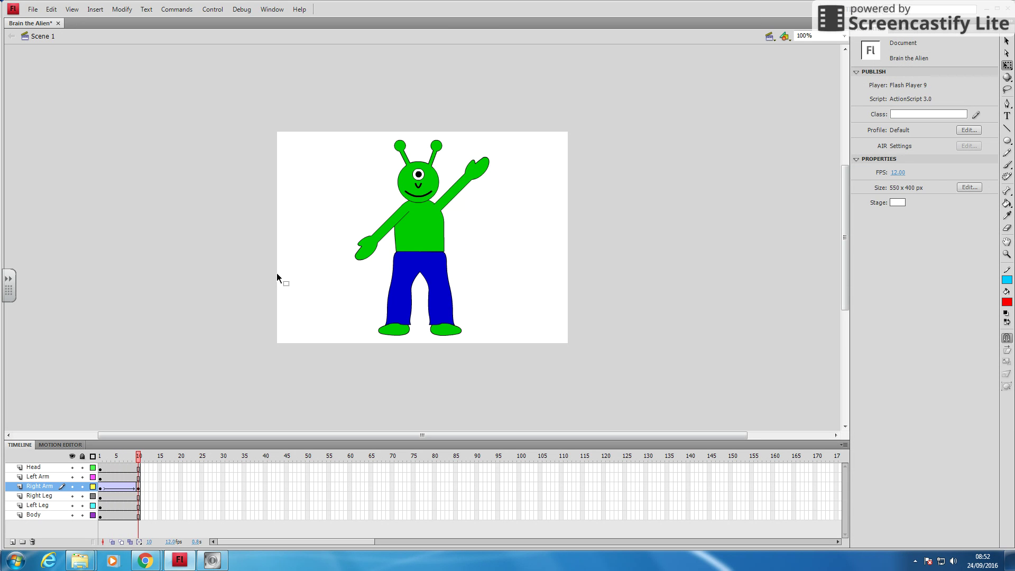
# - Insert a keyframe at frame 20 of the Right Arm layer and extend all other layers to frame 20
pyautogui.rightClick(179, 486)
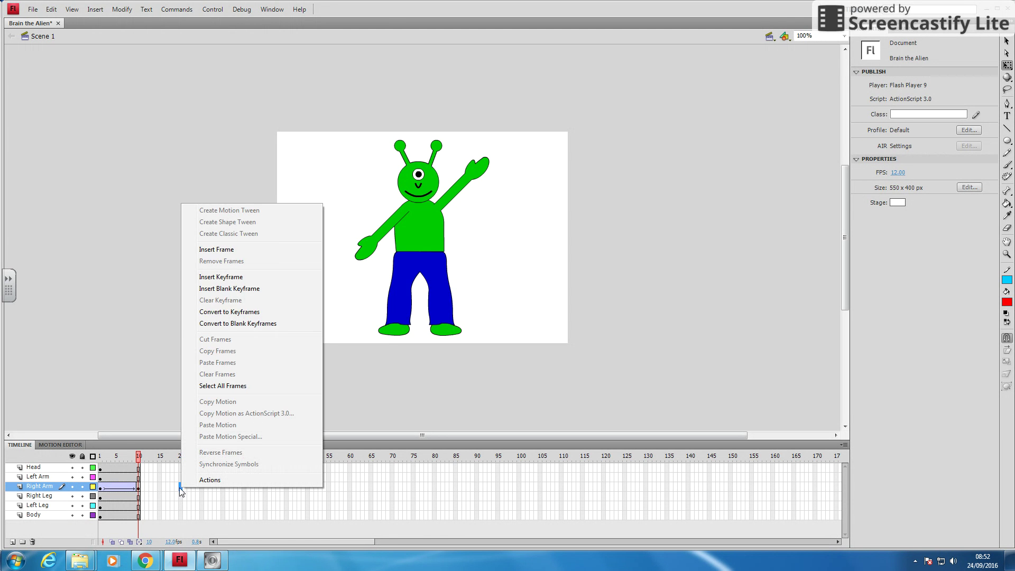
pyautogui.click(236, 277)
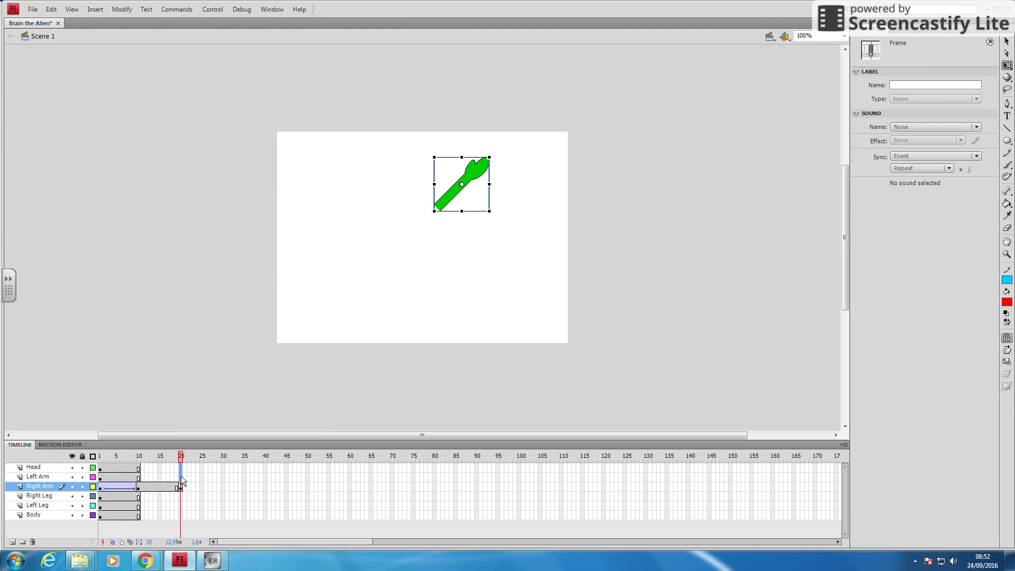
pyautogui.rightClick(181, 476)
pyautogui.click(179, 464)
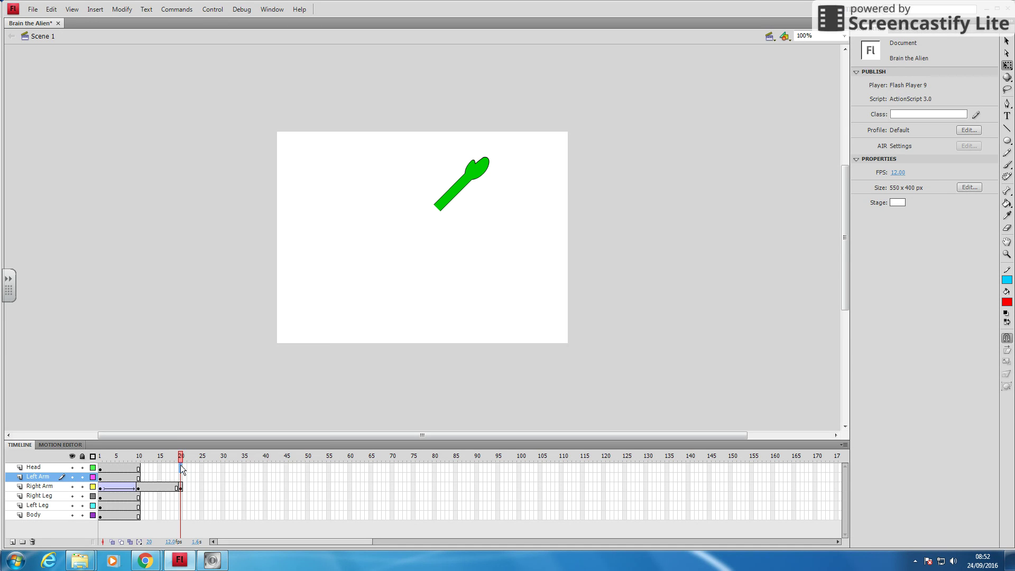
pyautogui.rightClick(179, 474)
pyautogui.click(195, 236)
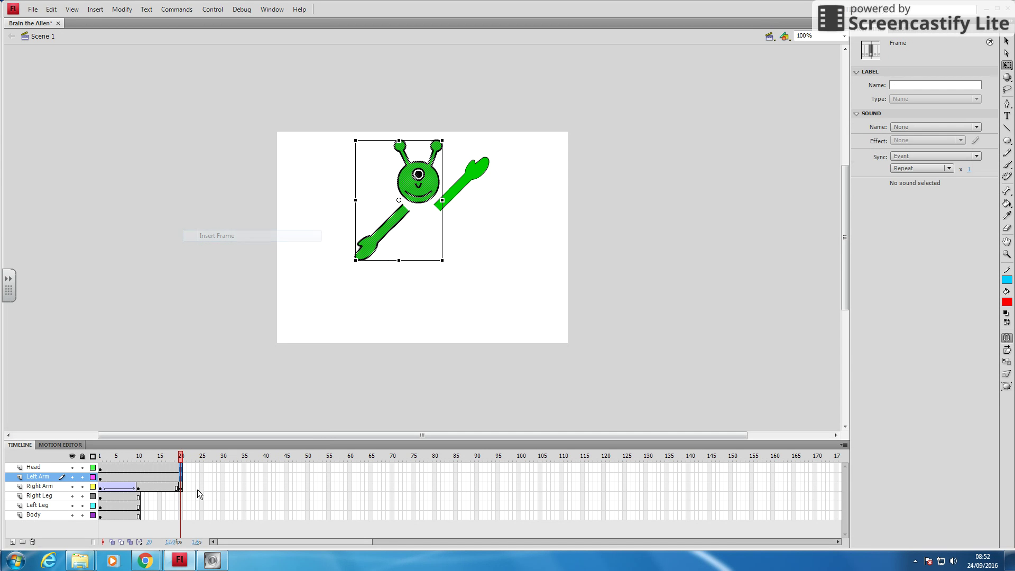
pyautogui.click(179, 499)
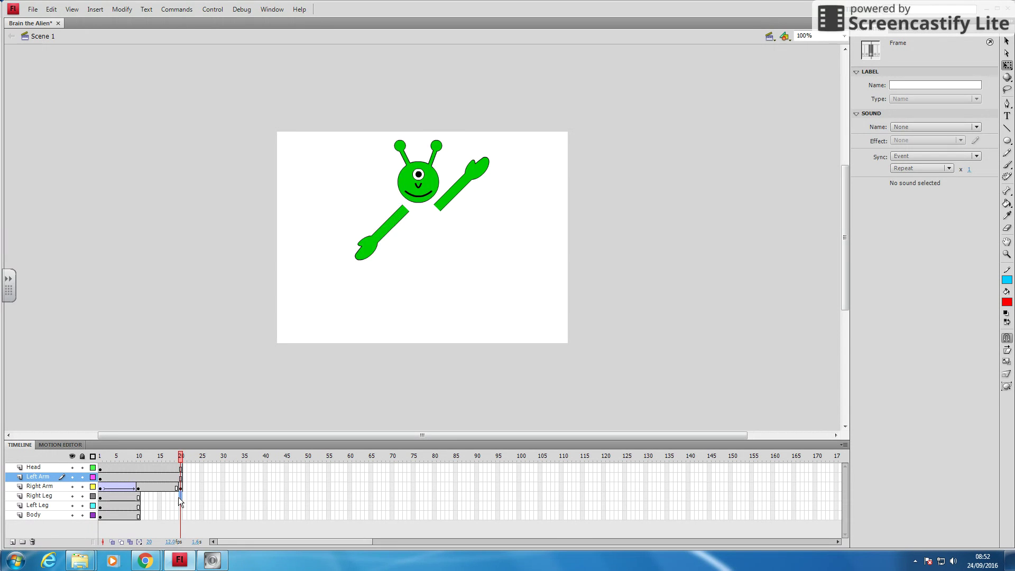
pyautogui.rightClick(178, 518)
pyautogui.click(232, 281)
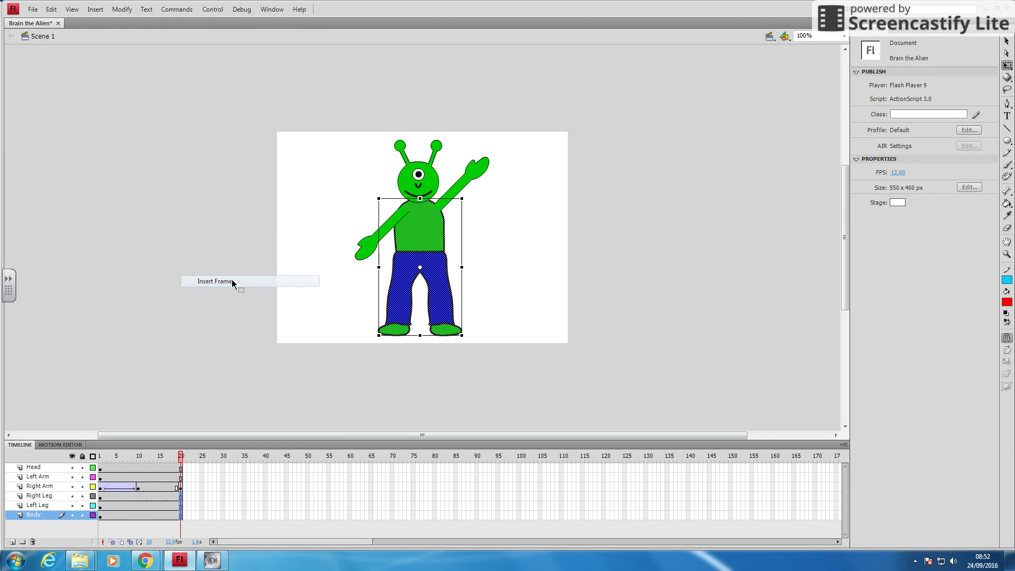
pyautogui.click(511, 305)
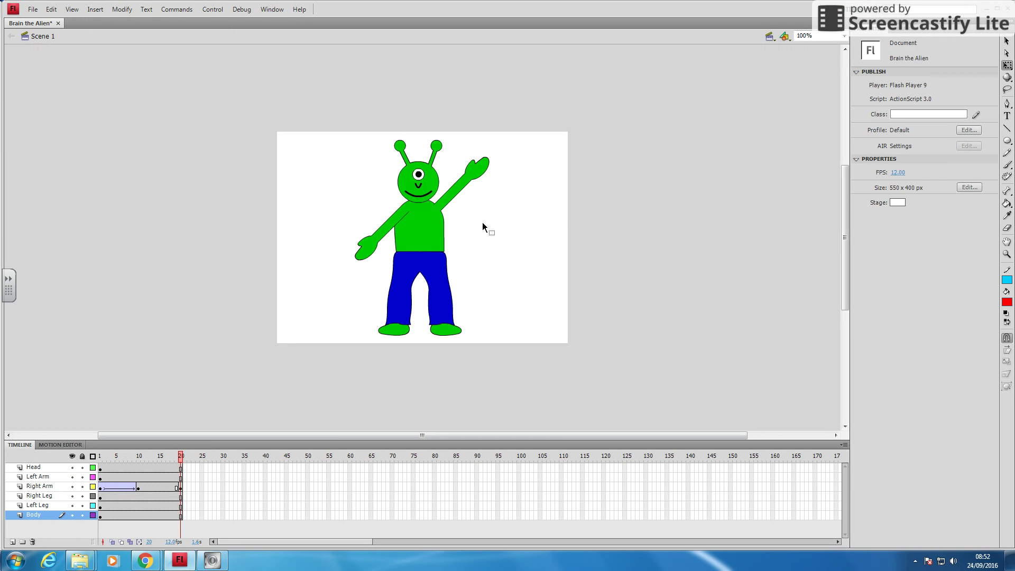
# - At frame 20, rotate the rightarm symbol about 90° clockwise and place it lowered at the shoulder, around X 288.8, Y 140.9
pyautogui.click(467, 175)
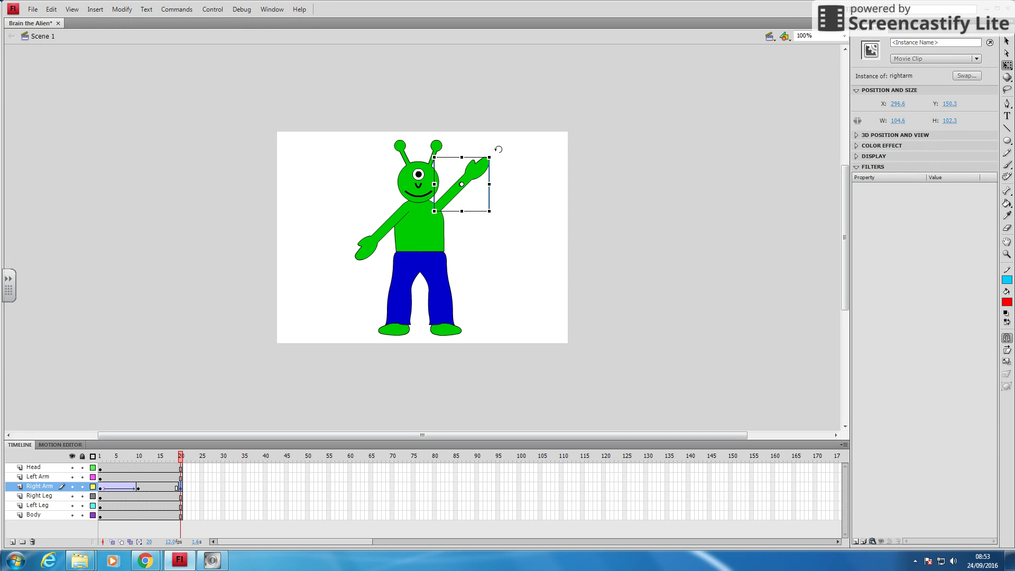
pyautogui.moveTo(496, 149); pyautogui.dragTo(470, 245)
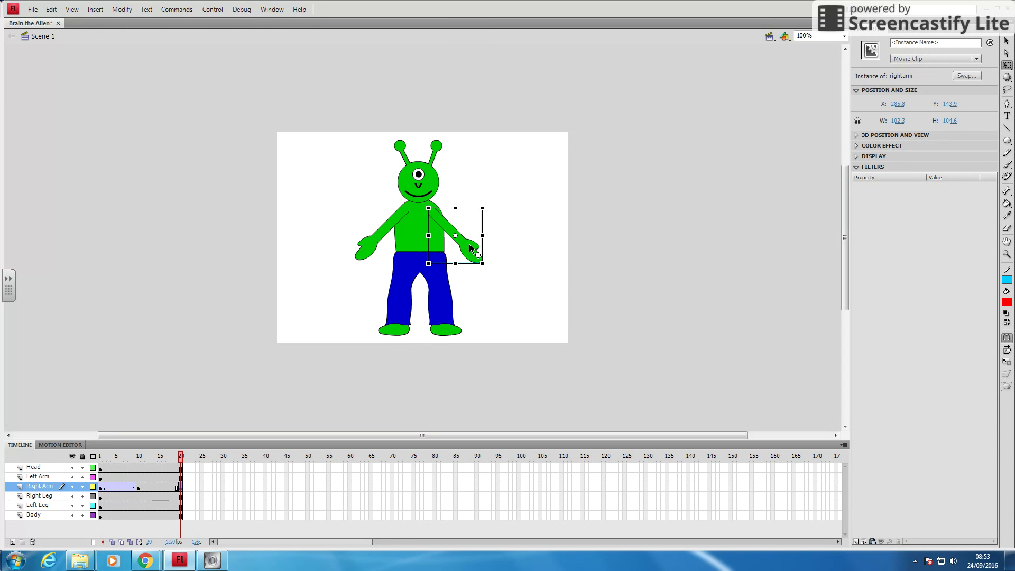
pyautogui.press('Right')
pyautogui.press('Right')
pyautogui.press('Right')
pyautogui.press('Right')
pyautogui.press('Right')
pyautogui.press('Up')
pyautogui.press('Up')
pyautogui.press('Up')
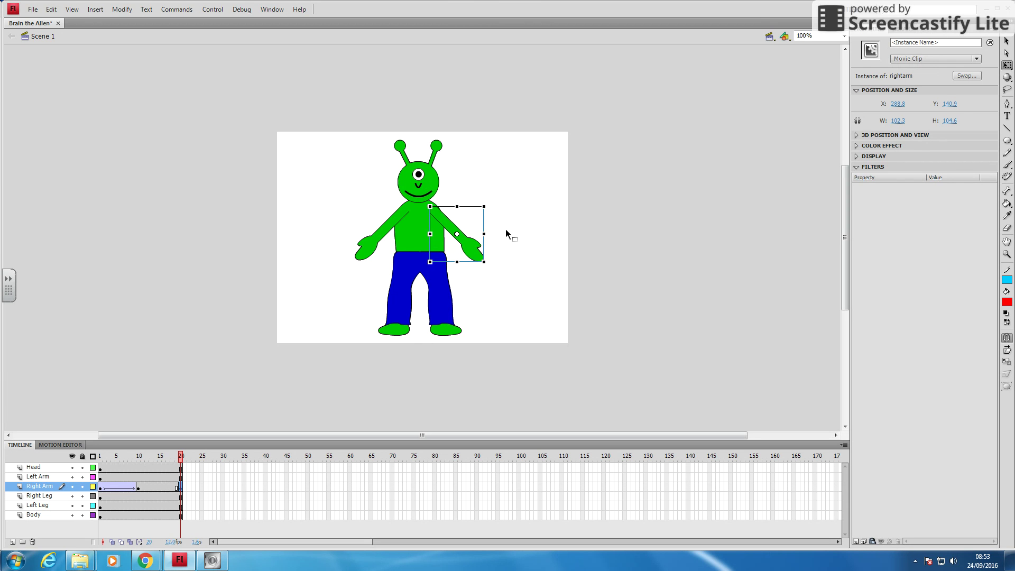
pyautogui.click(543, 299)
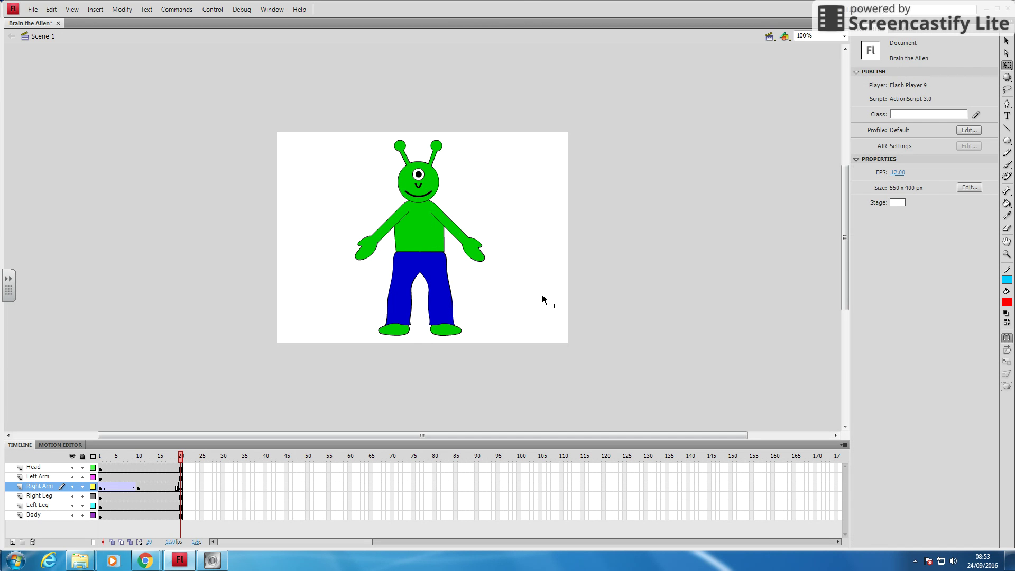
# - Create a classic tween between frames 10 and 20 on the Right Arm layer and play the animation
pyautogui.rightClick(158, 487)
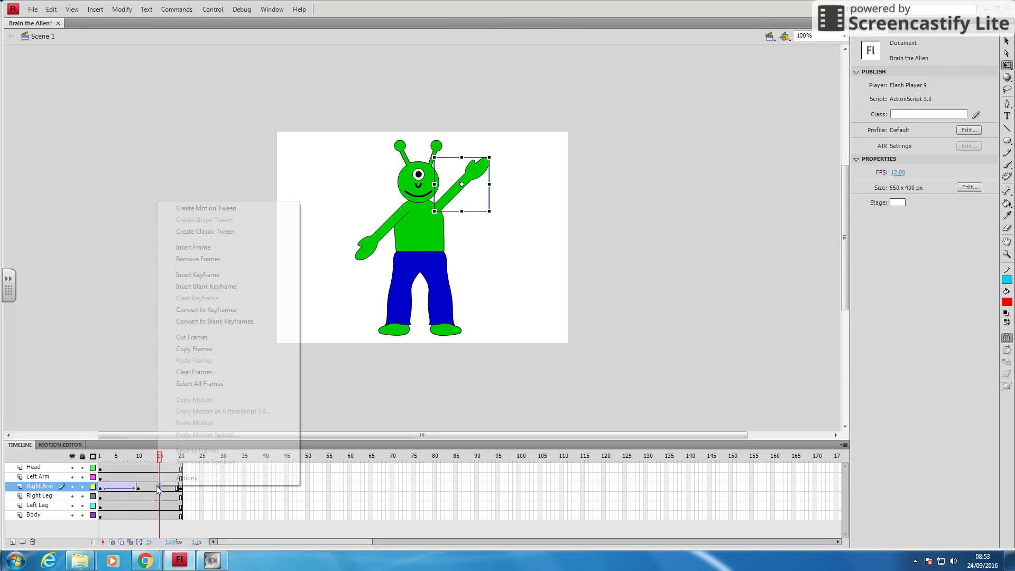
pyautogui.click(212, 236)
pyautogui.press('Return')
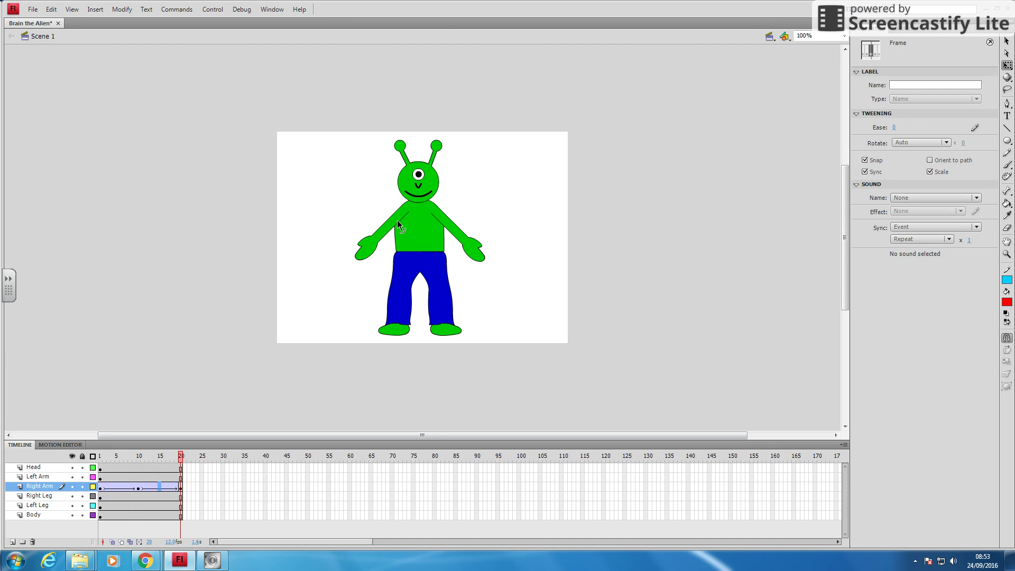
# - Convert the left arm artwork in frame 1 to a Movie Clip symbol named leftarm
pyautogui.click(98, 478)
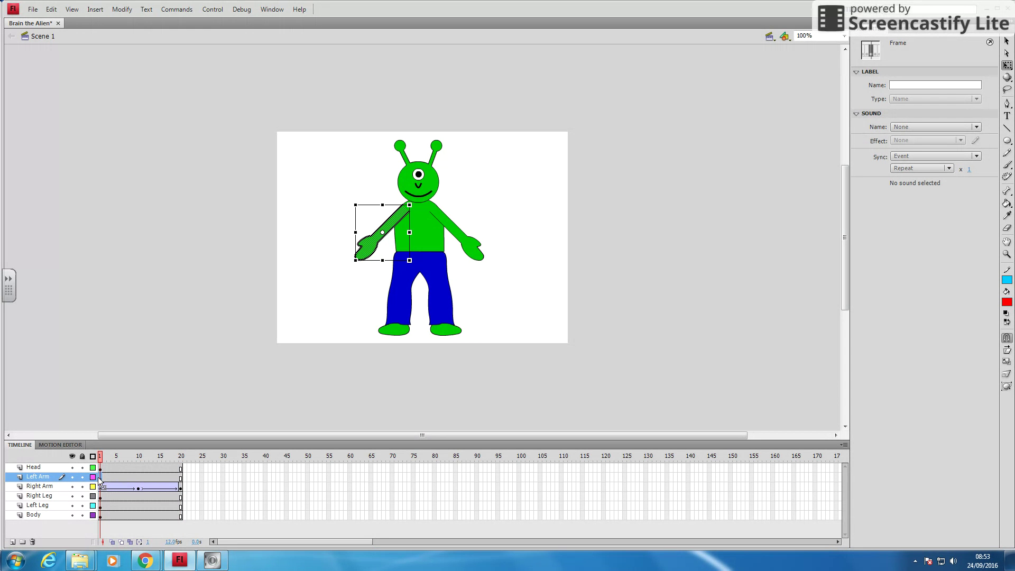
pyautogui.rightClick(363, 247)
pyautogui.click(403, 482)
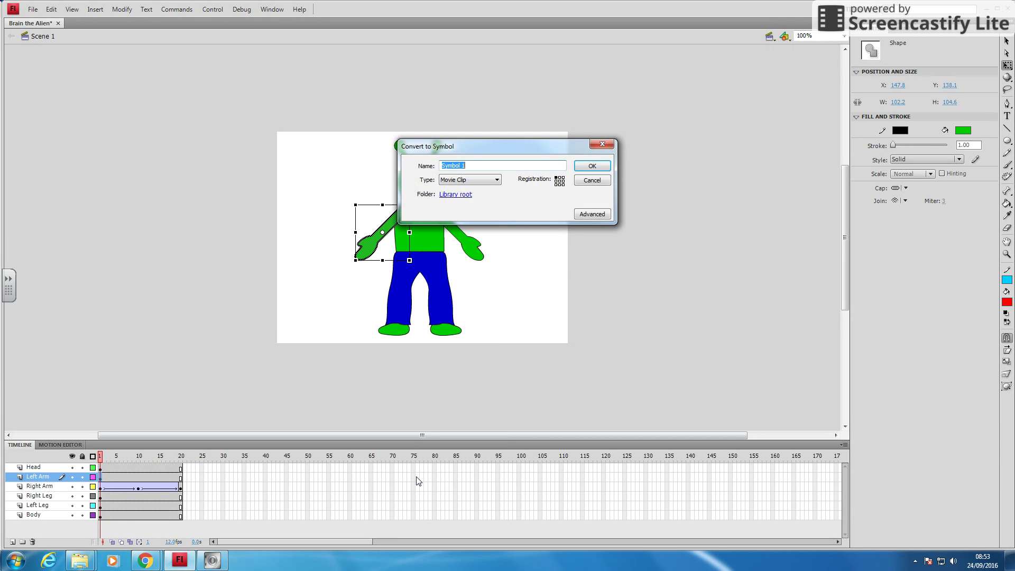
pyautogui.write('leftarm')
pyautogui.press('Return')
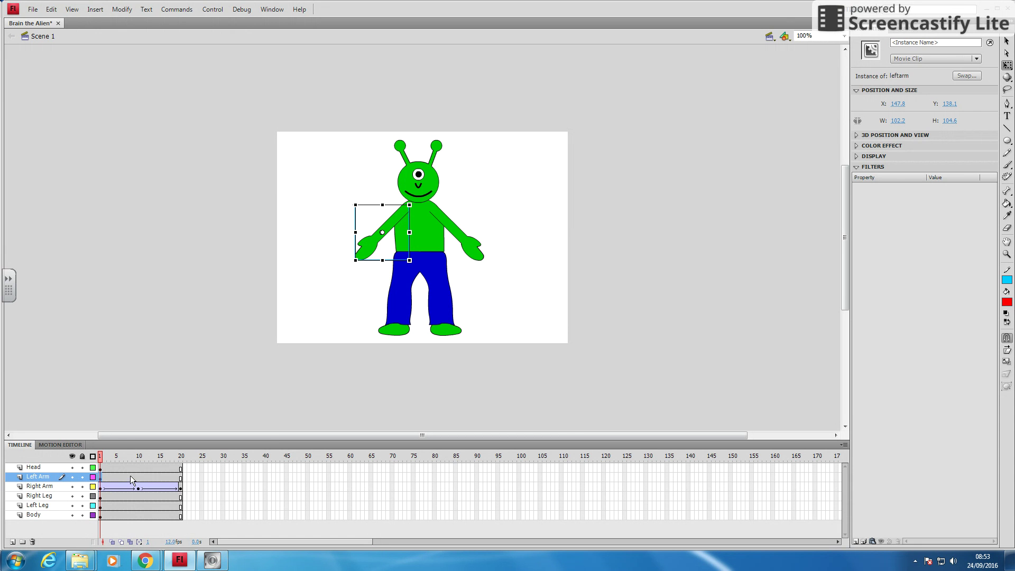
# - Insert a keyframe at frame 10 of the Left Arm layer and rotate the leftarm symbol about 90° clockwise into a raised pose
pyautogui.rightClick(135, 478)
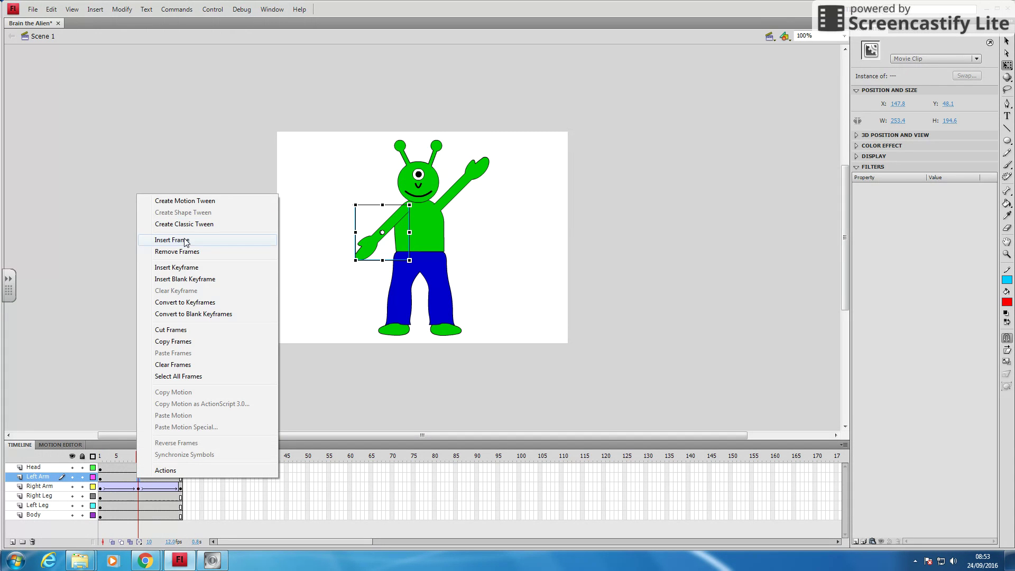
pyautogui.click(176, 267)
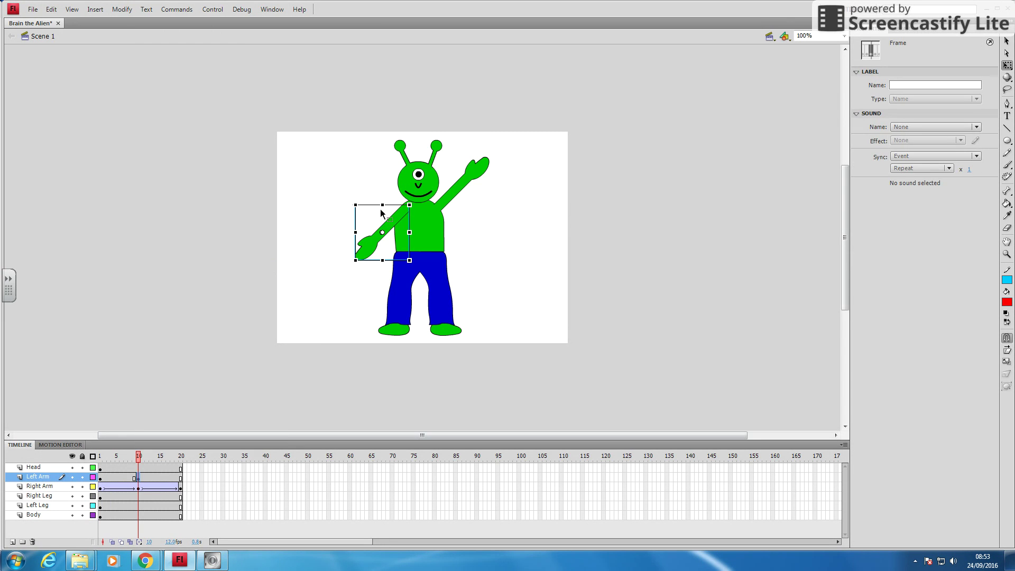
pyautogui.moveTo(412, 195); pyautogui.dragTo(387, 200)
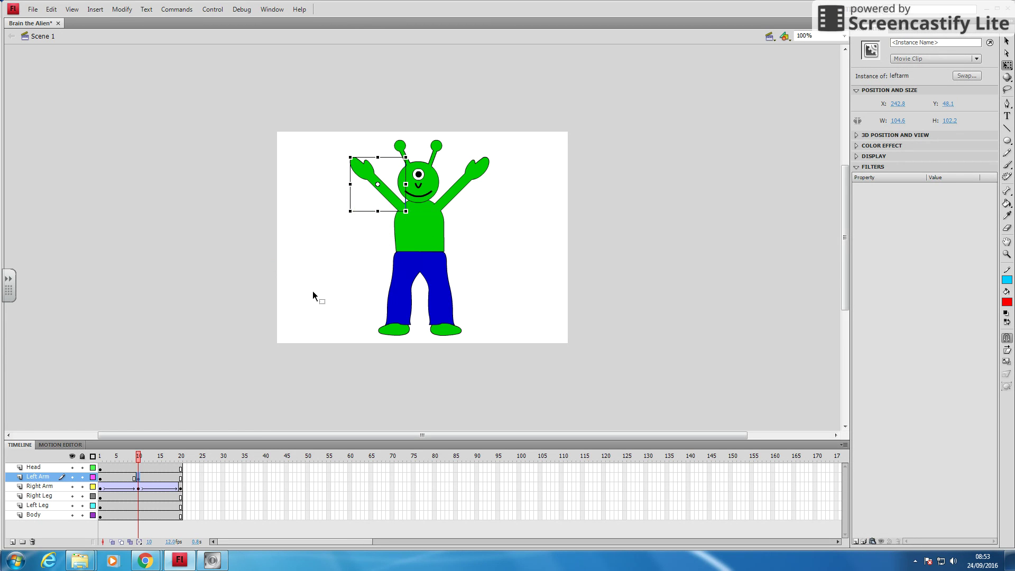
# - Create a classic tween between frames 1 and 10 on the Left Arm layer and play the animation
pyautogui.rightClick(117, 477)
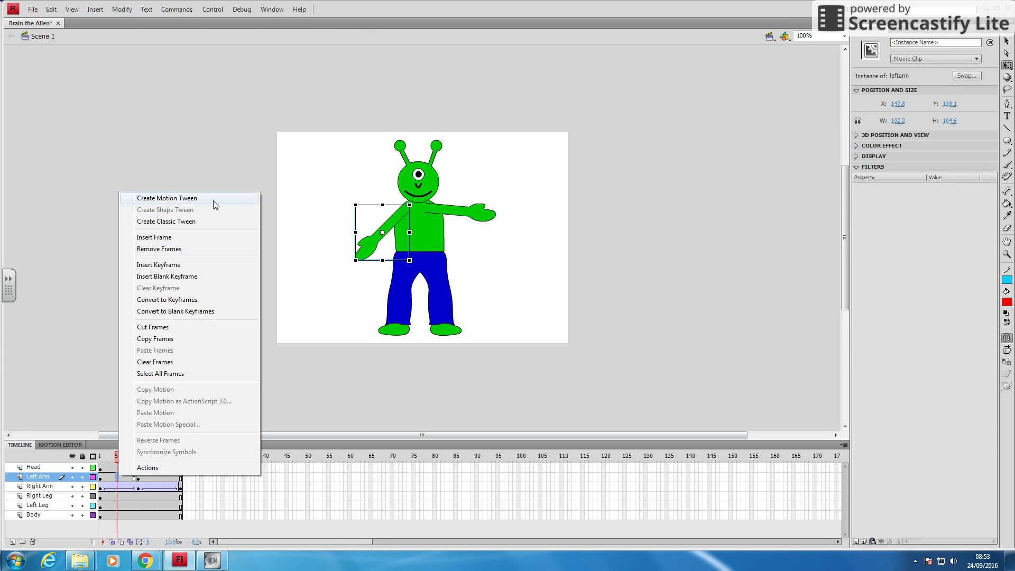
pyautogui.click(204, 221)
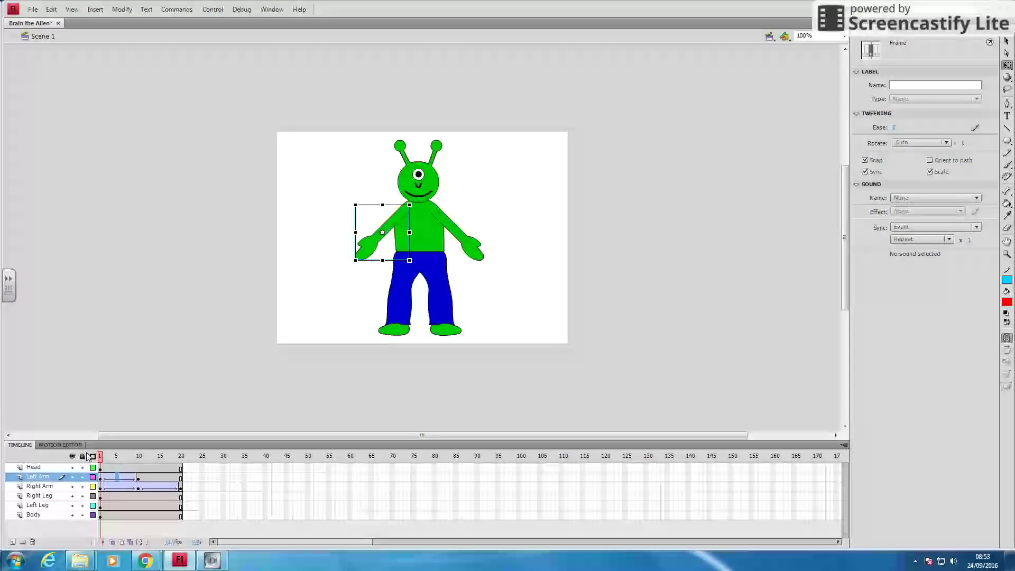
pyautogui.click(164, 320)
pyautogui.press('Return')
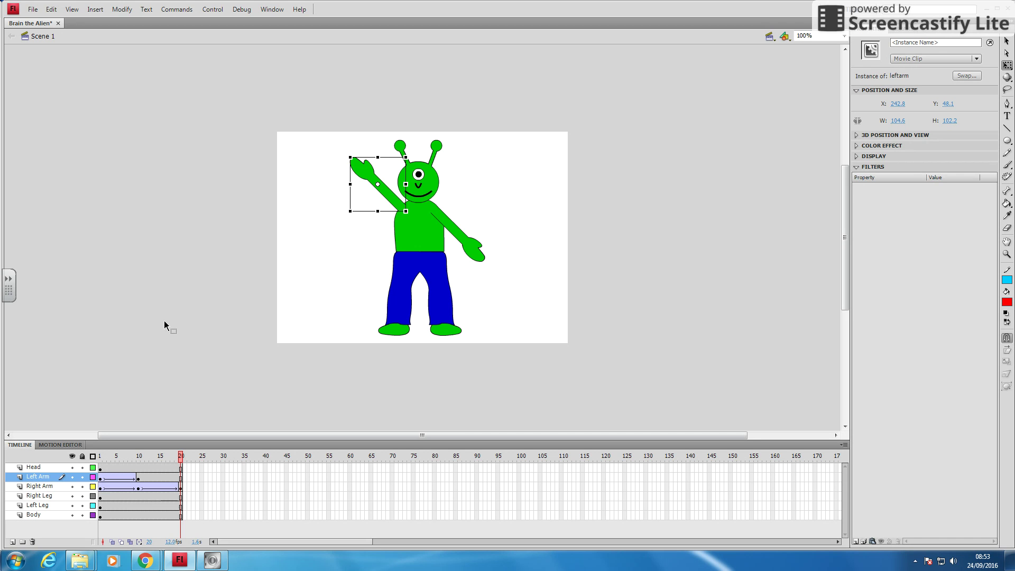
pyautogui.click(48, 468)
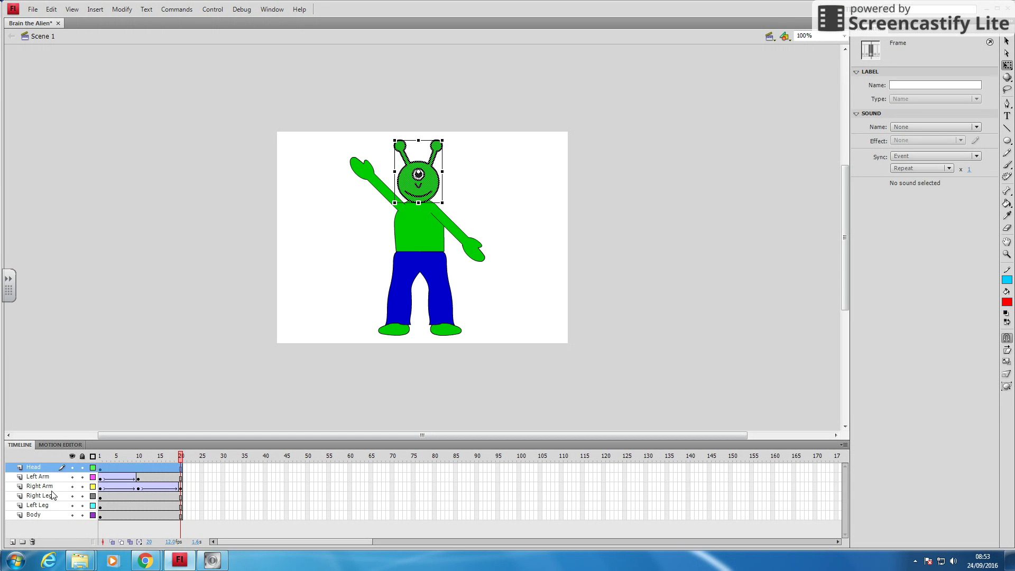
pyautogui.click(51, 489)
pyautogui.click(51, 496)
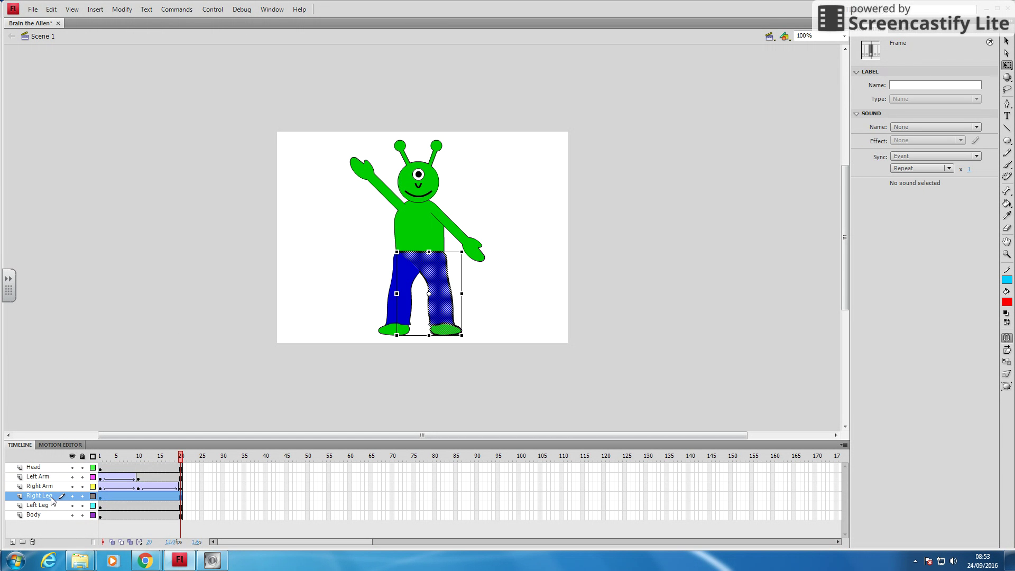
pyautogui.rightClick(428, 265)
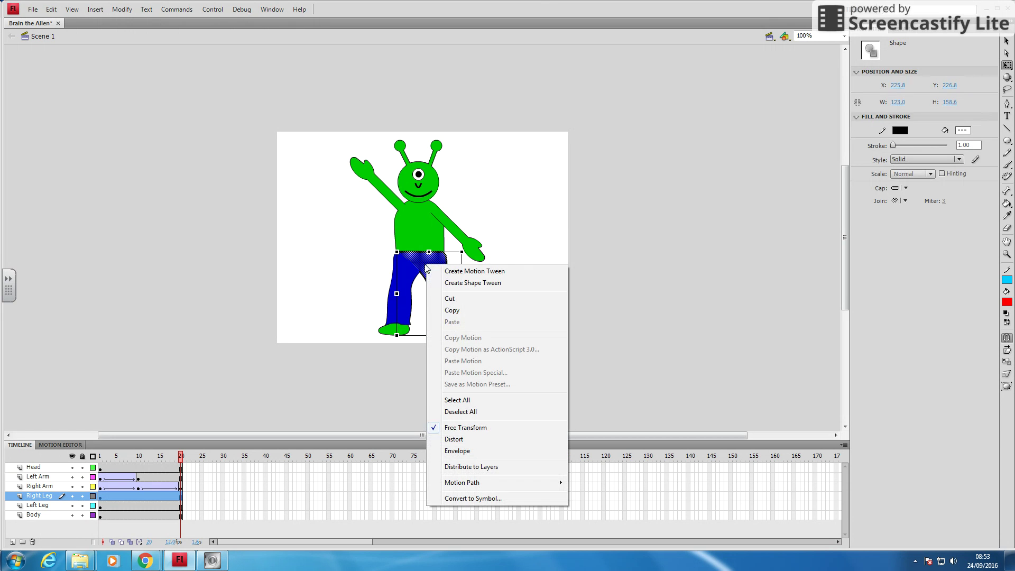
pyautogui.click(502, 499)
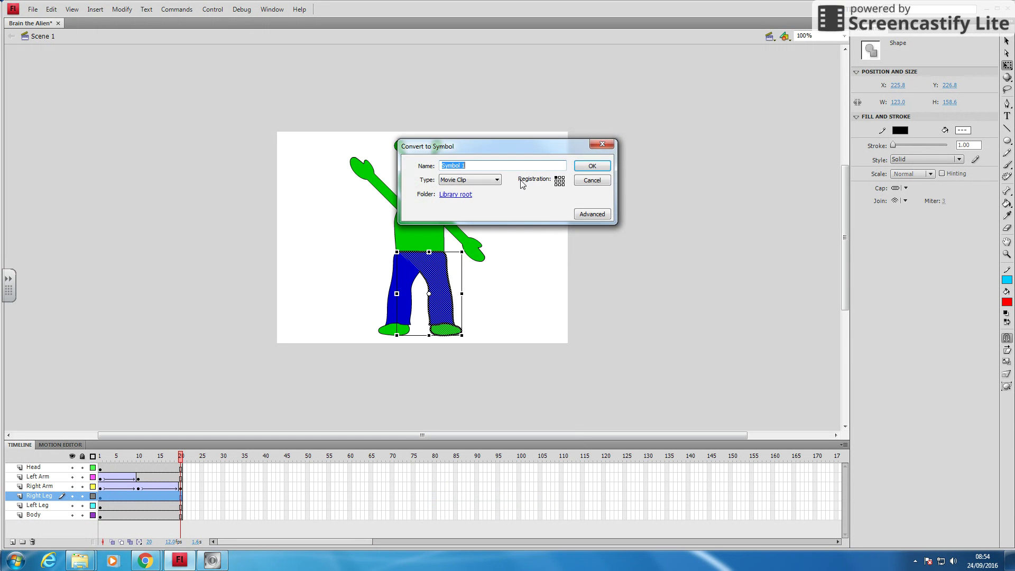
pyautogui.click(601, 145)
pyautogui.click(682, 263)
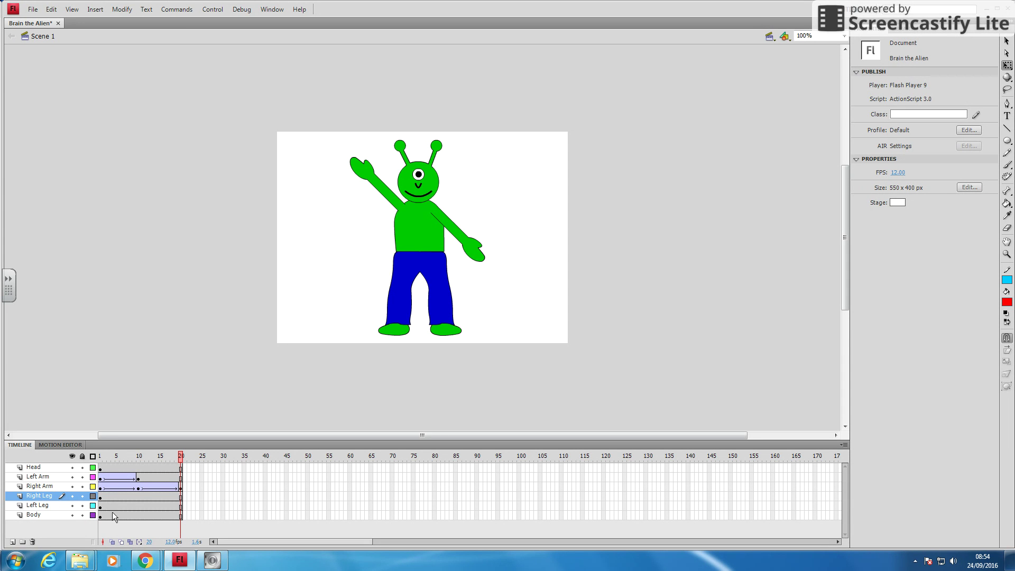
# - Add a new layer directly above the Right Leg layer
pyautogui.click(12, 542)
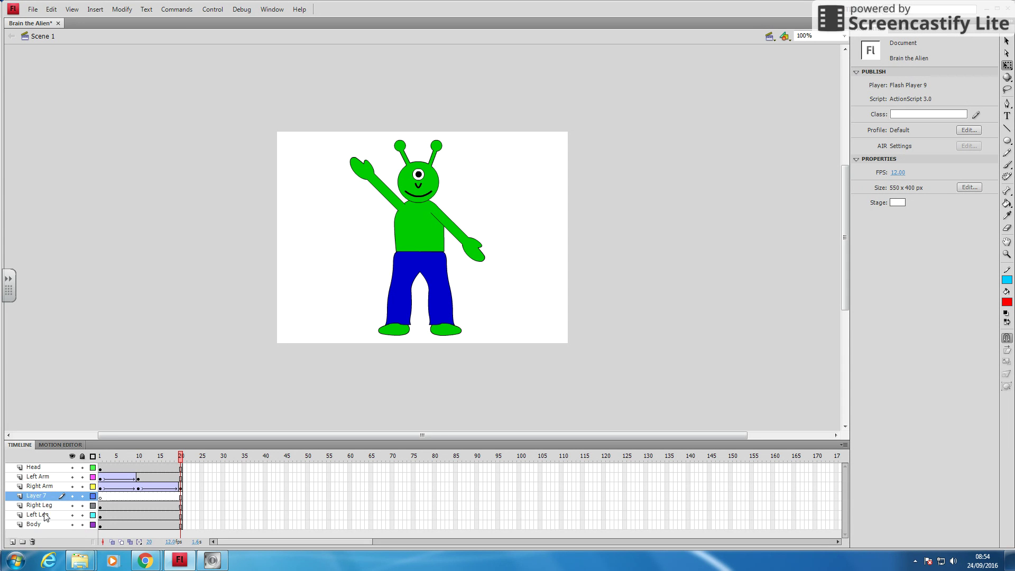
# - Rename the new layer above the Right Leg layer to Ufo
pyautogui.doubleClick(44, 496)
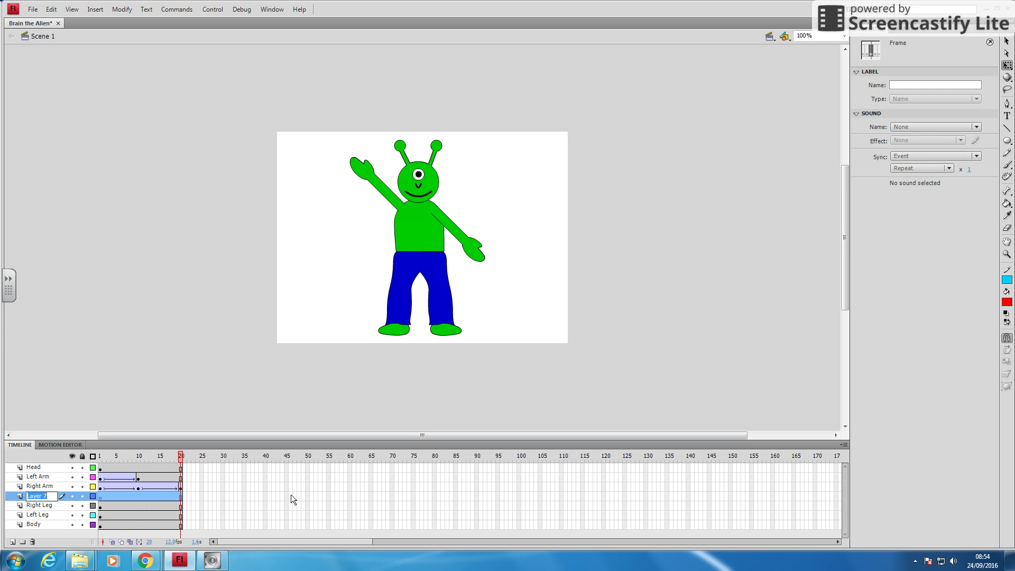
pyautogui.write('Ufo')
pyautogui.click(291, 495)
# - Insert a keyframe at frame 12 of the Ufo layer and draw a wide, flat red oval in the stage's upper-right corner
pyautogui.rightClick(146, 497)
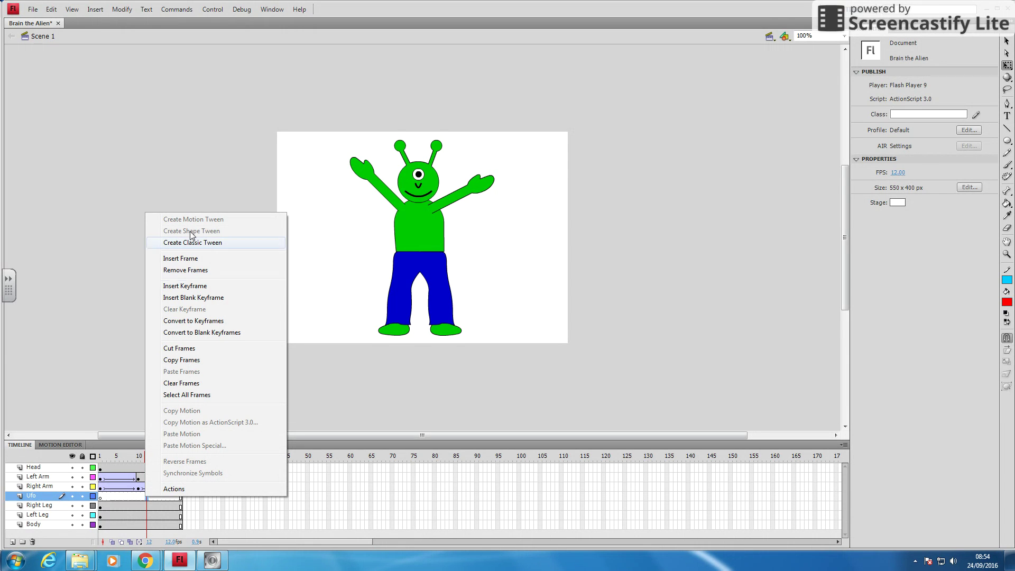
pyautogui.click(204, 285)
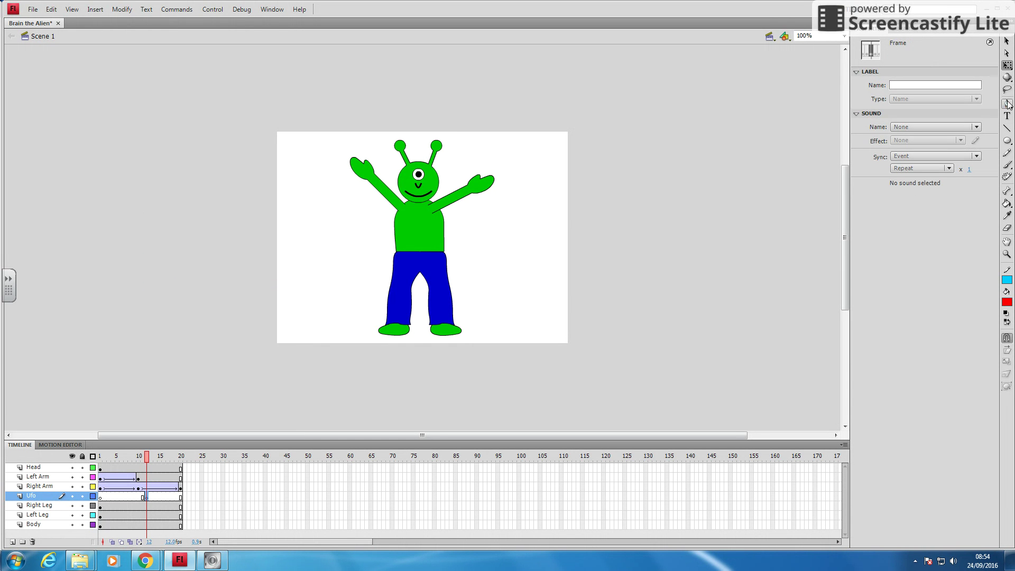
pyautogui.click(1006, 141)
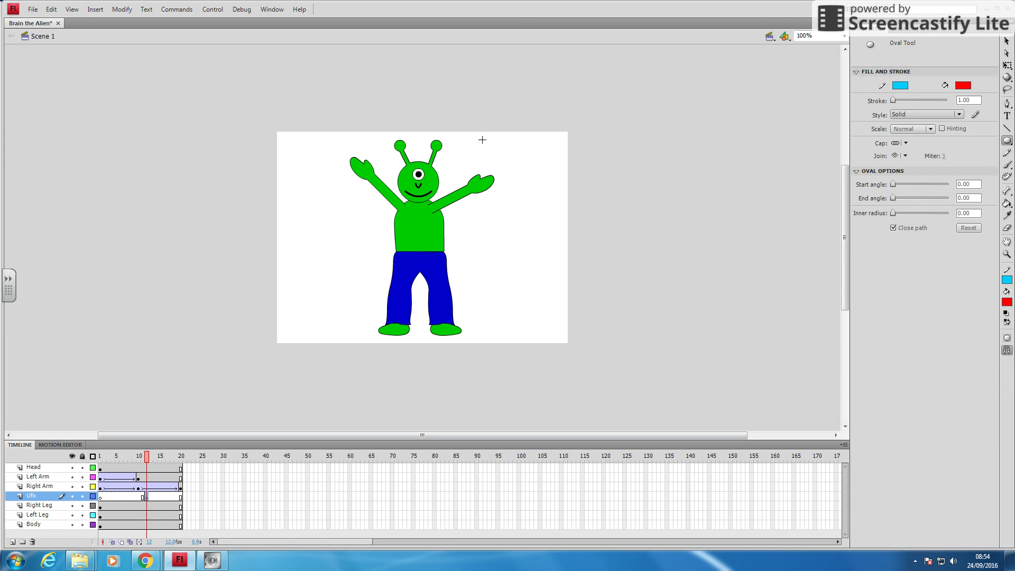
pyautogui.moveTo(466, 139); pyautogui.dragTo(561, 156)
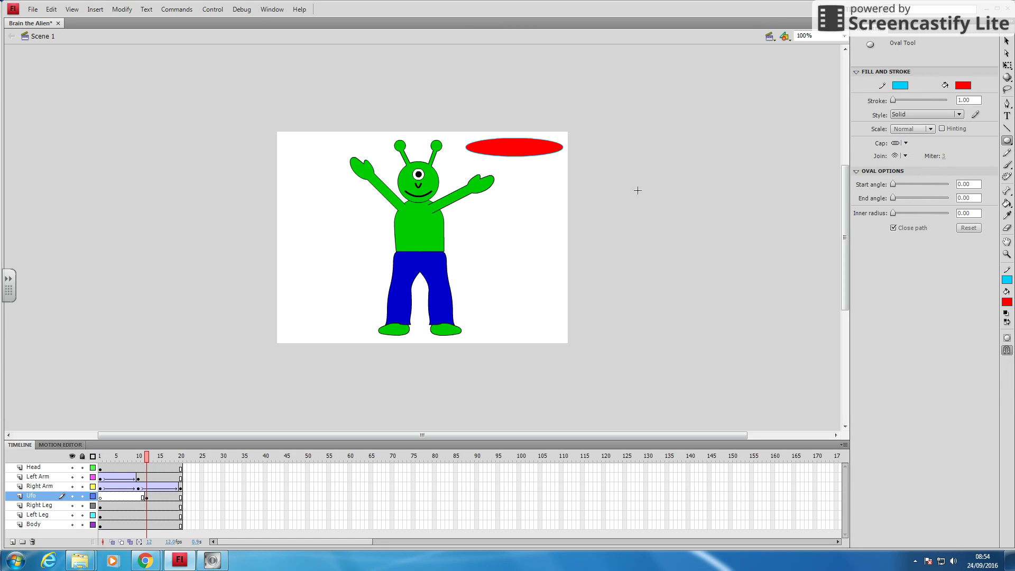
# - Play the animation from frame 1 to check when the red oval appears
pyautogui.click(1006, 41)
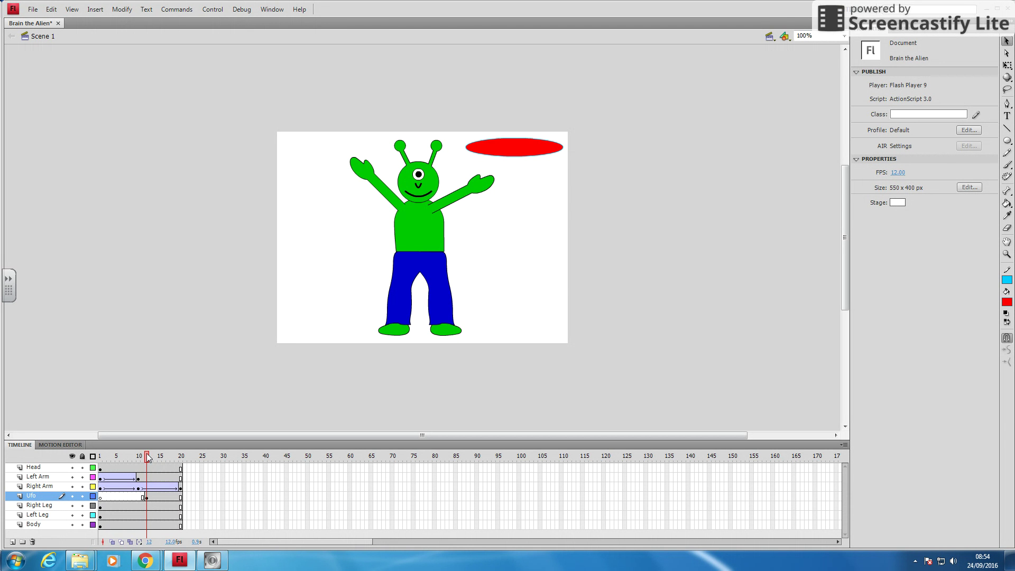
pyautogui.click(100, 455)
pyautogui.press('Return')
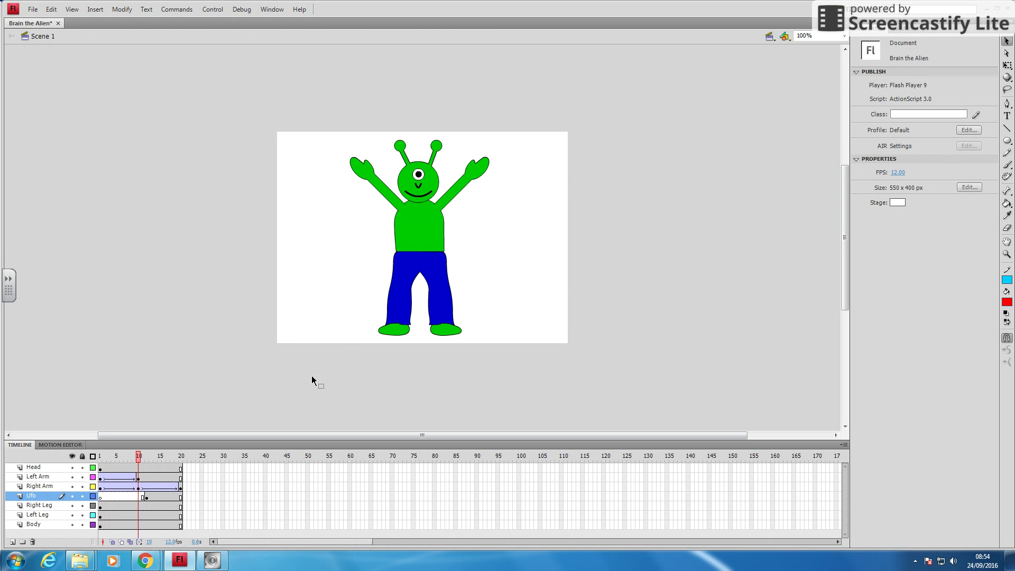